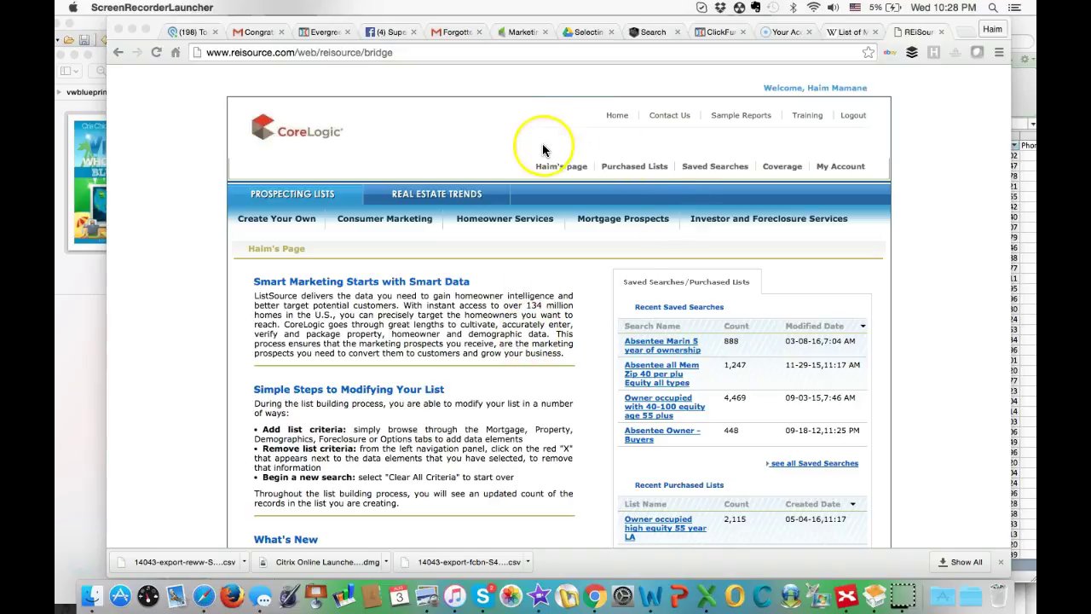
Start a new list with Create Your Own under Prospecting Lists
{"action": "left_click", "coordinate": [284, 222]}
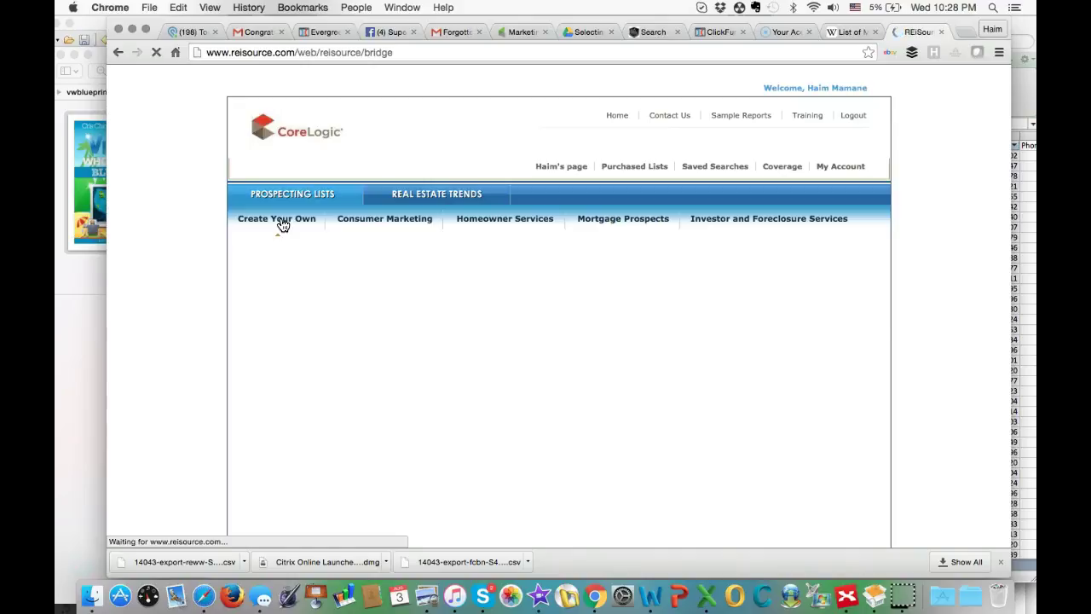
Add CA: Contra Costa County, California as the county geography criterion (327,432 records)
{"action": "scroll", "coordinate": [487, 283], "scroll_direction": "down", "scroll_amount": 3}
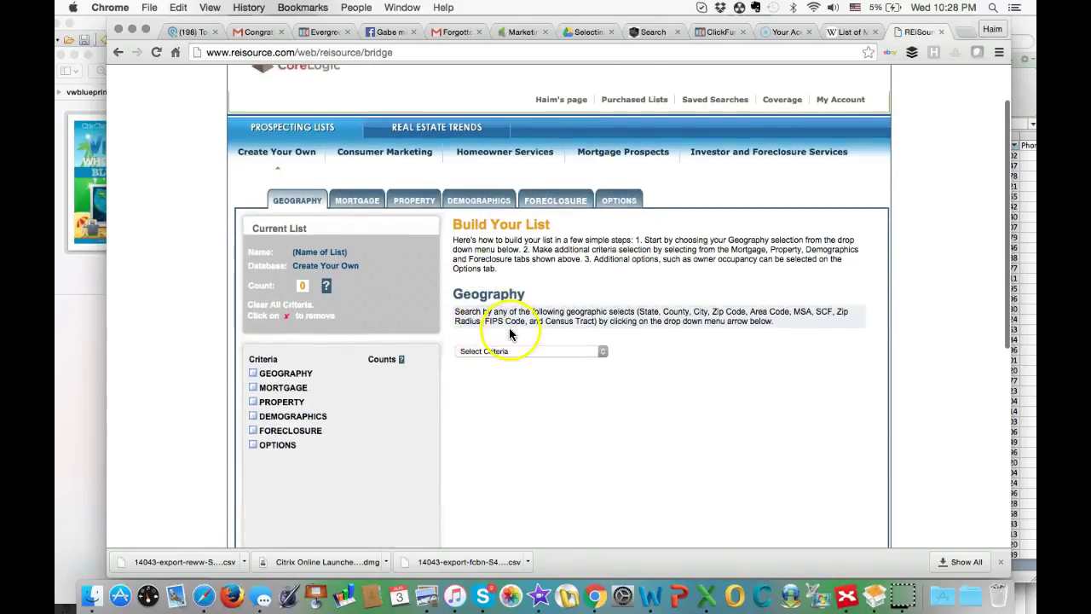
{"action": "left_click", "coordinate": [590, 353]}
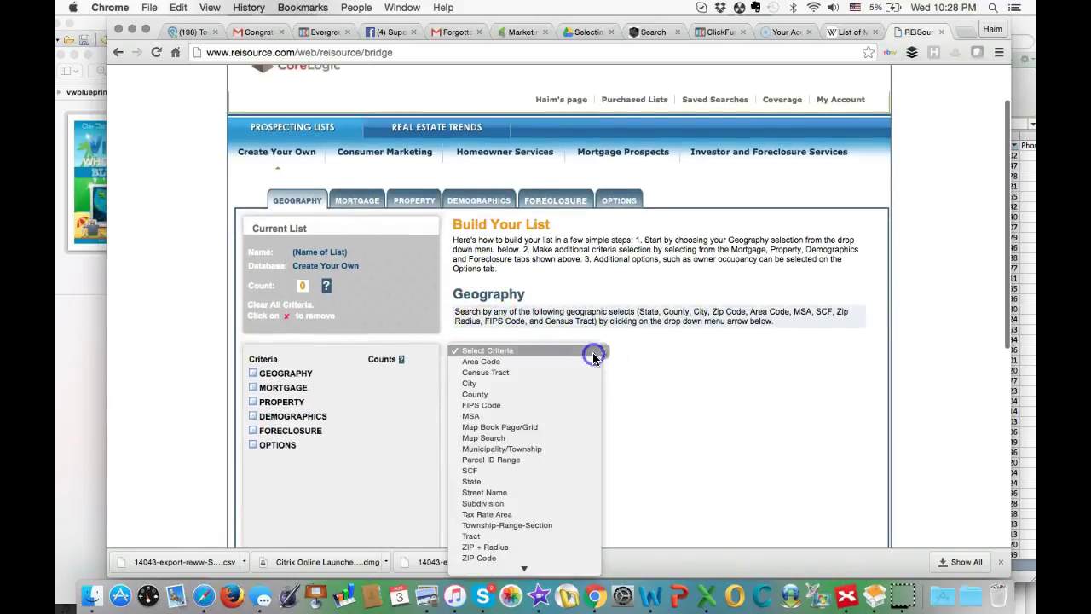
{"action": "left_click", "coordinate": [577, 395]}
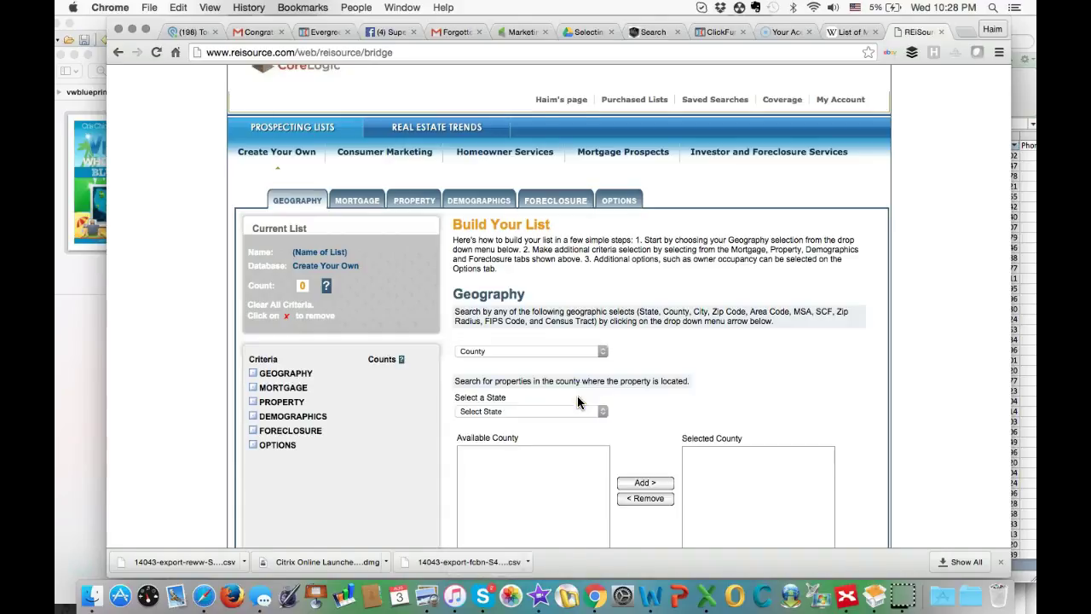
{"action": "scroll", "coordinate": [577, 397], "scroll_direction": "down", "scroll_amount": 3}
{"action": "left_click", "coordinate": [597, 353]}
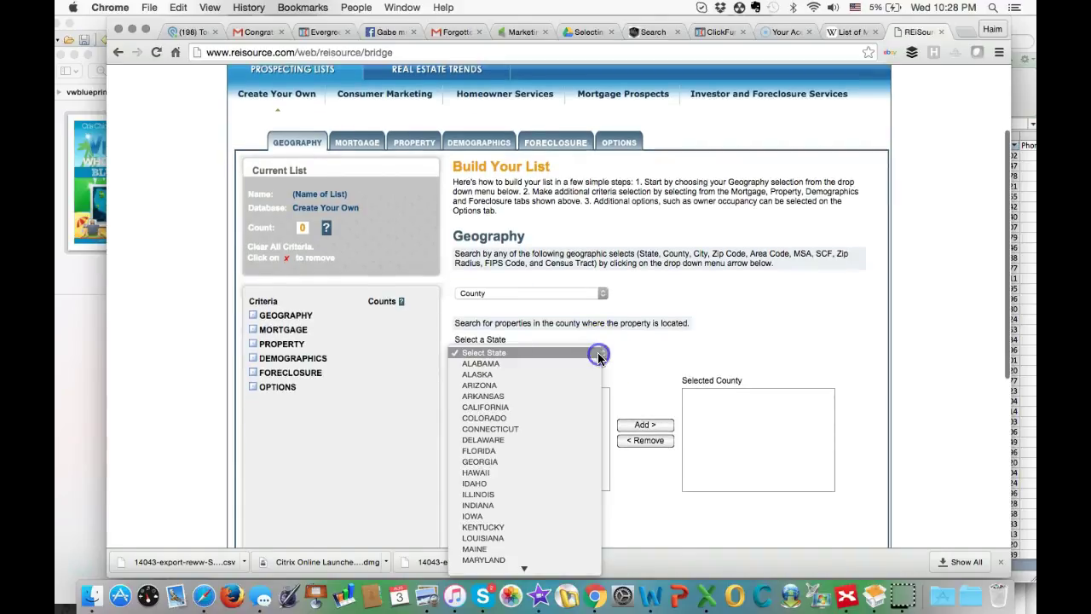
{"action": "left_click", "coordinate": [583, 408]}
{"action": "scroll", "coordinate": [583, 404], "scroll_direction": "down", "scroll_amount": 3}
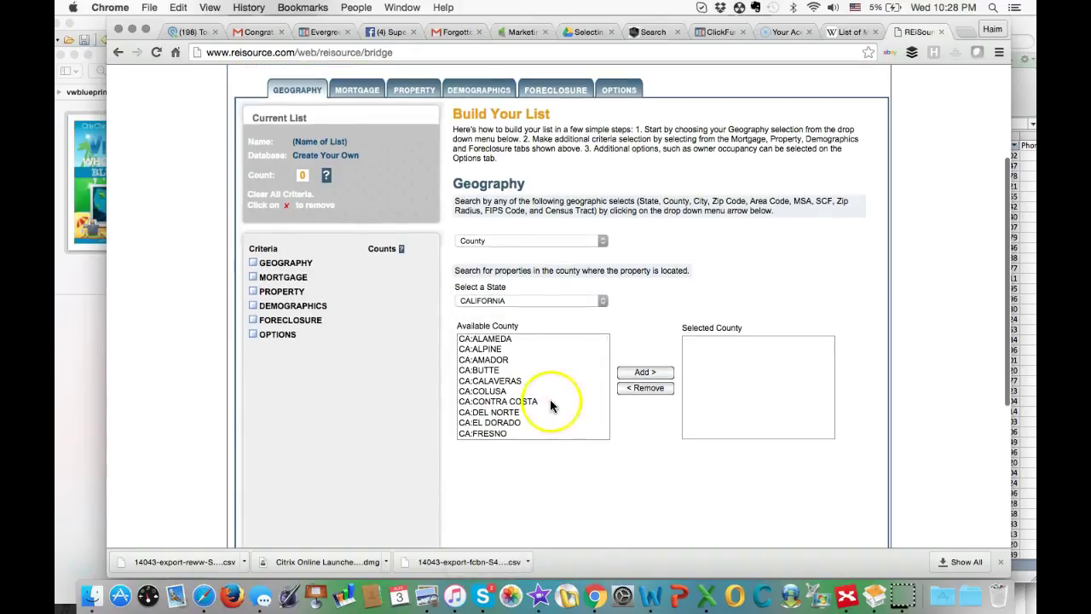
{"action": "left_click", "coordinate": [550, 402]}
{"action": "left_click", "coordinate": [644, 373]}
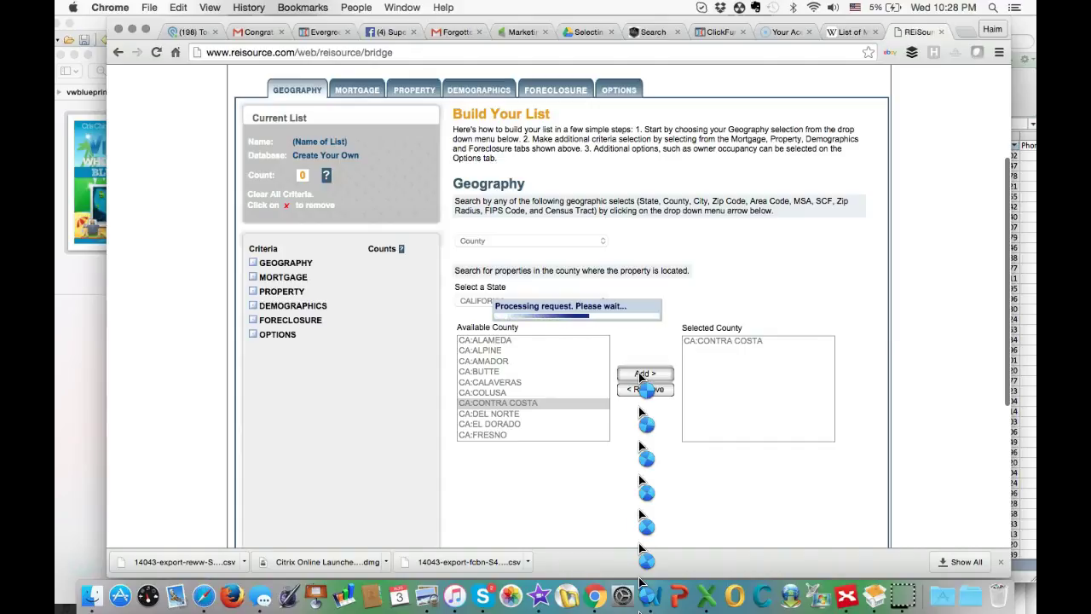
Add the Single Family Residences 1-4 Units preset as the property type filter
{"action": "left_click", "coordinate": [412, 92]}
{"action": "left_click", "coordinate": [614, 177]}
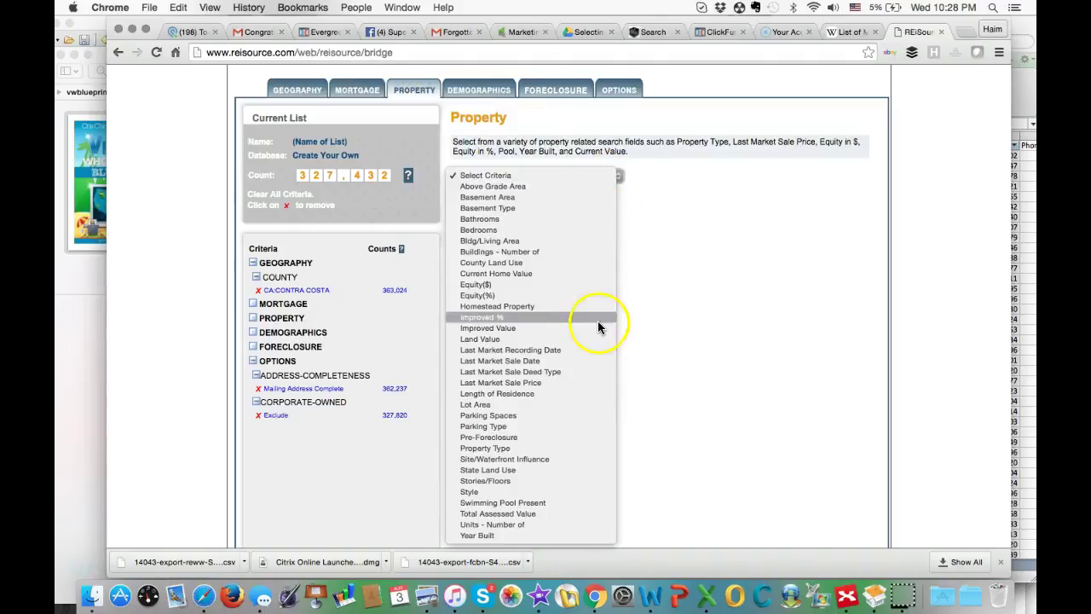
{"action": "left_click", "coordinate": [584, 447]}
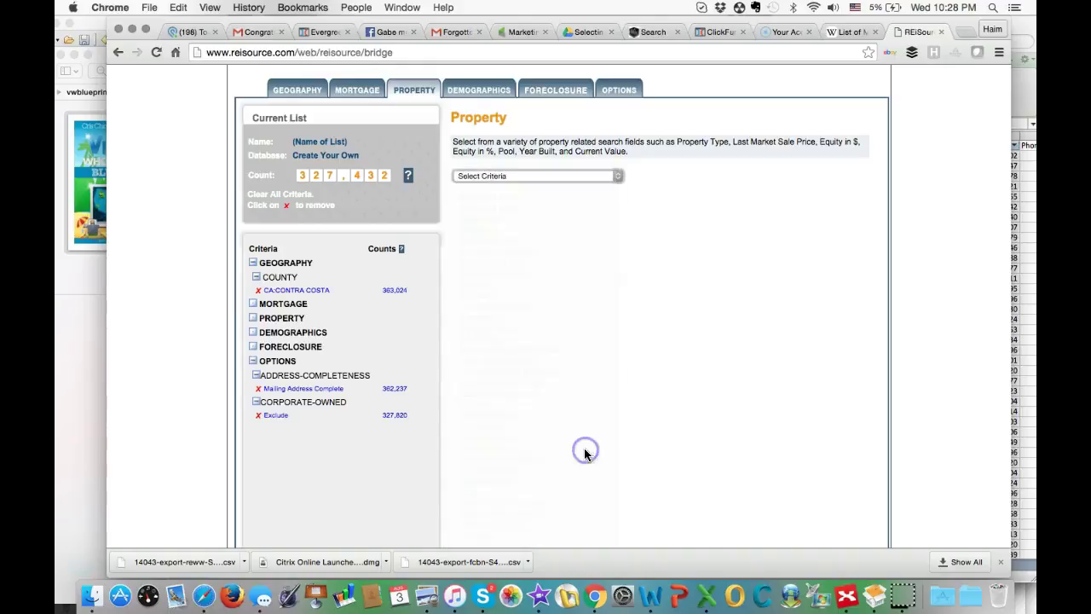
{"action": "left_click", "coordinate": [588, 363]}
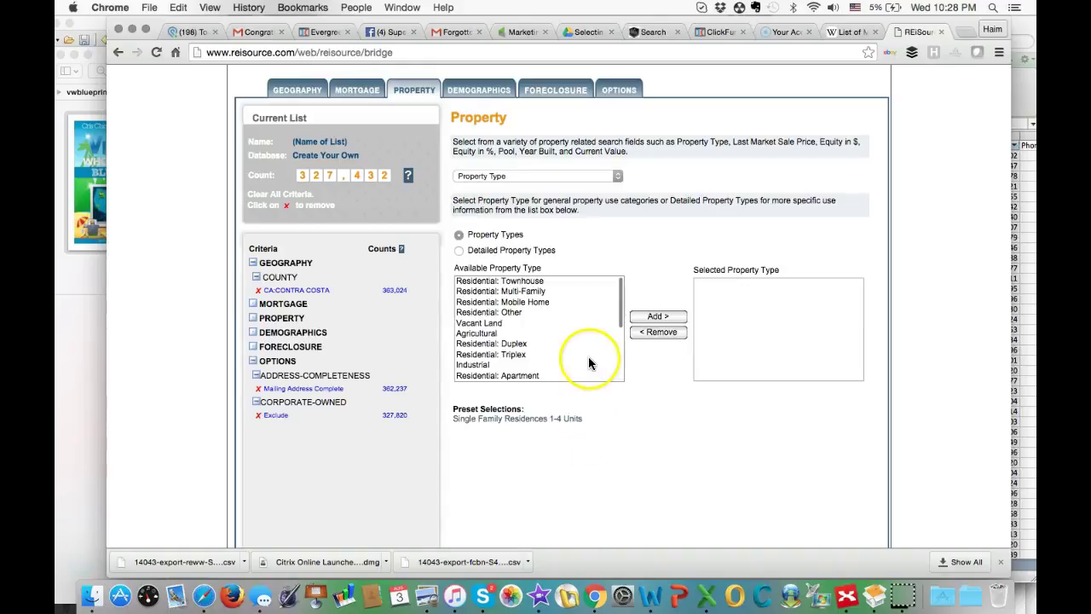
{"action": "left_click", "coordinate": [531, 427]}
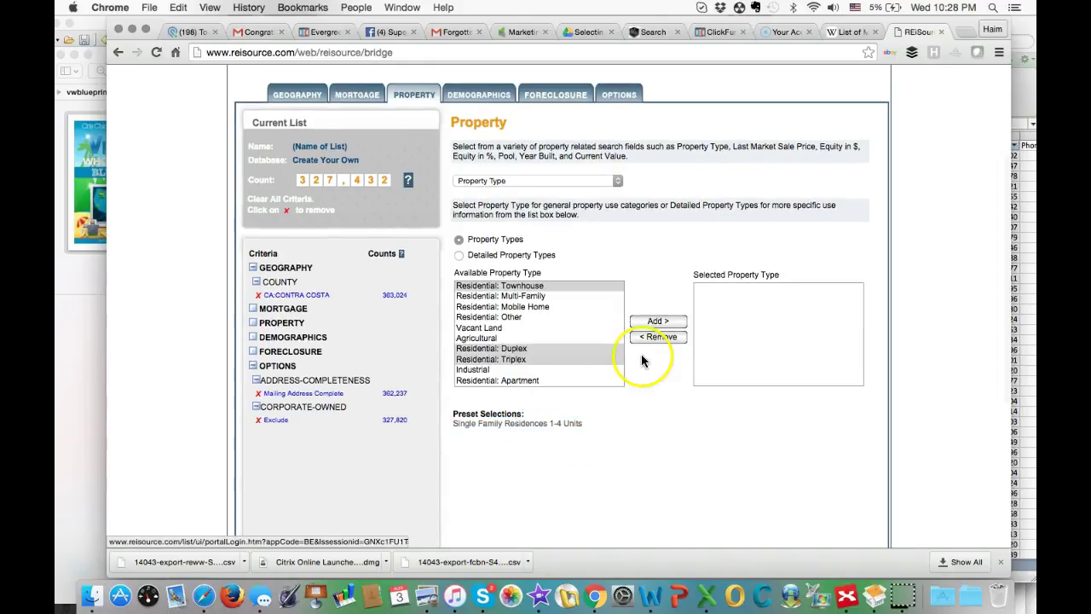
{"action": "left_click", "coordinate": [664, 322]}
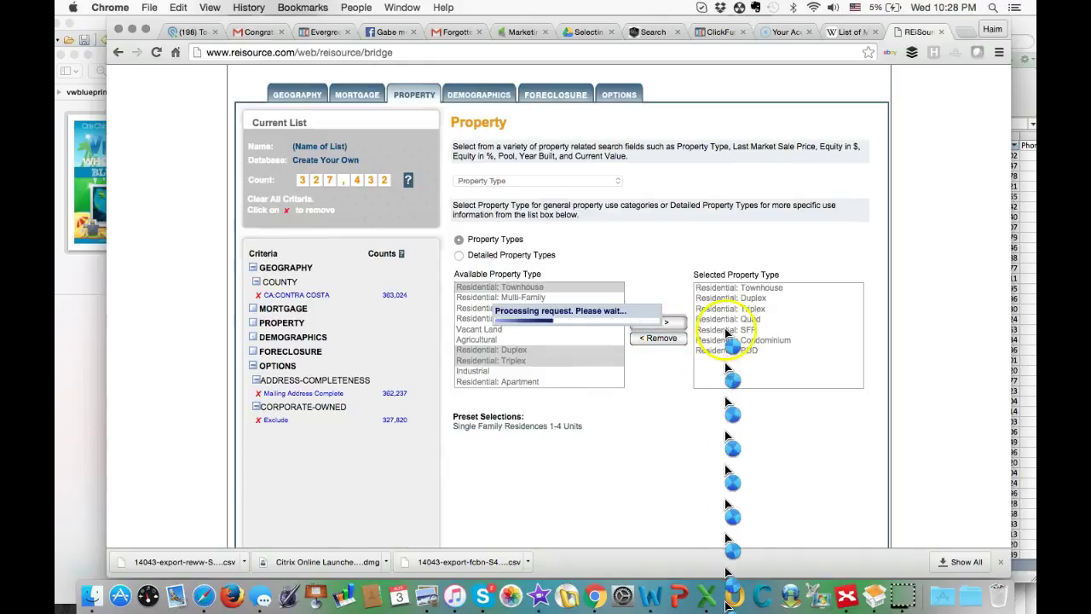
Remove PUD, Condominium and Townhouse from the chosen property types, leaving 278,814 records
{"action": "left_click", "coordinate": [736, 350]}
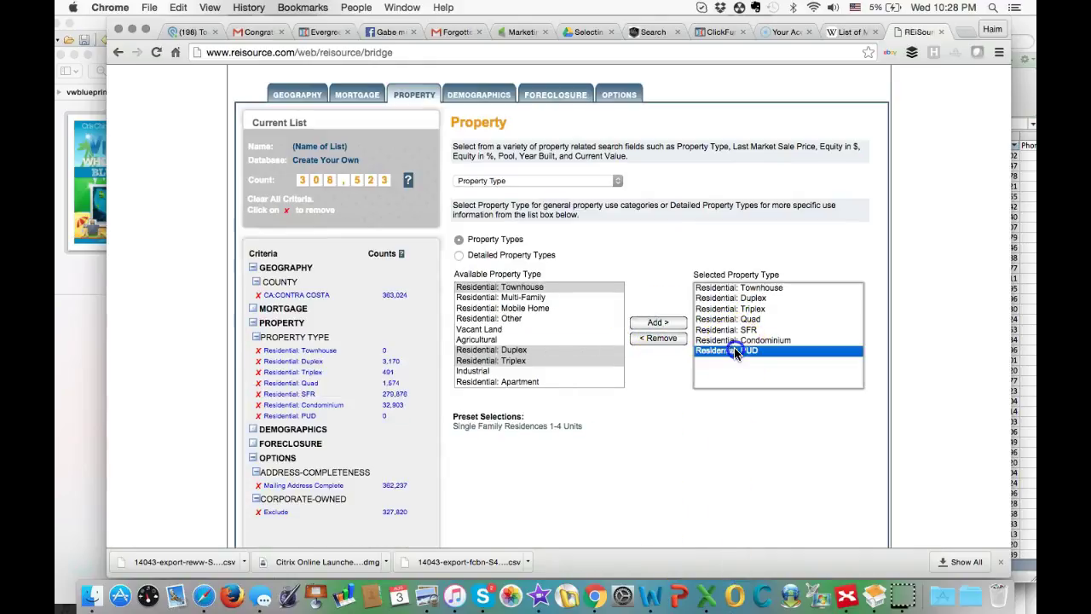
{"action": "left_click", "coordinate": [665, 337]}
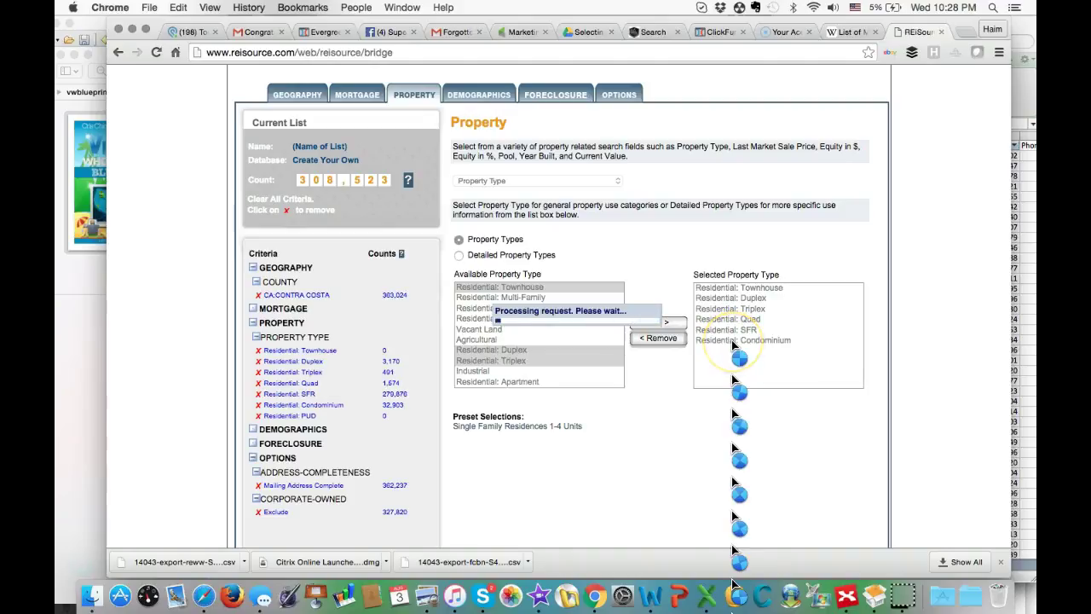
{"action": "left_click", "coordinate": [732, 340]}
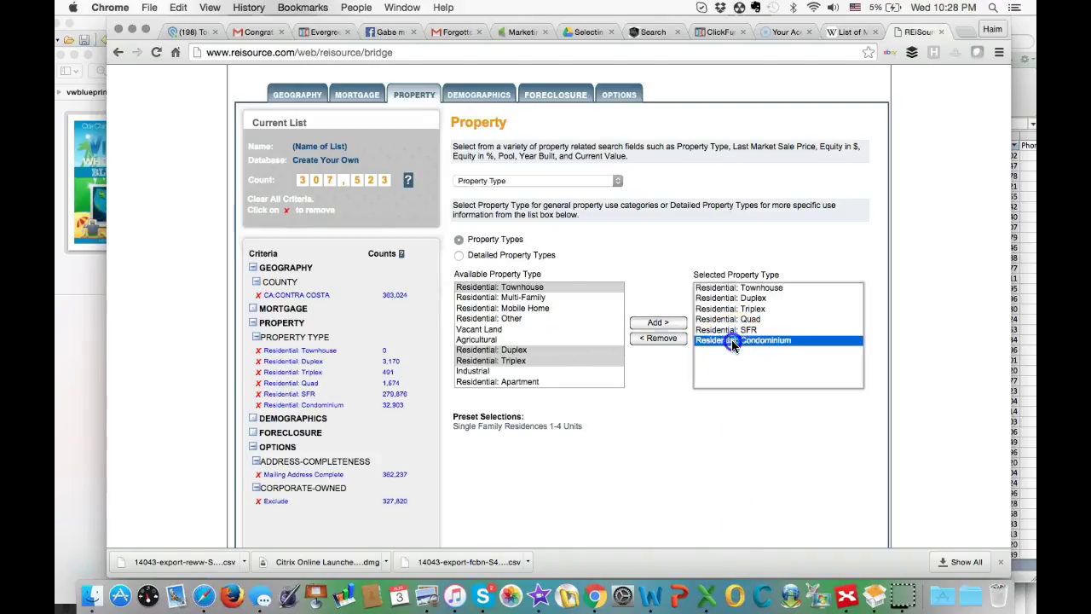
{"action": "left_click", "coordinate": [665, 337]}
{"action": "left_click", "coordinate": [731, 287]}
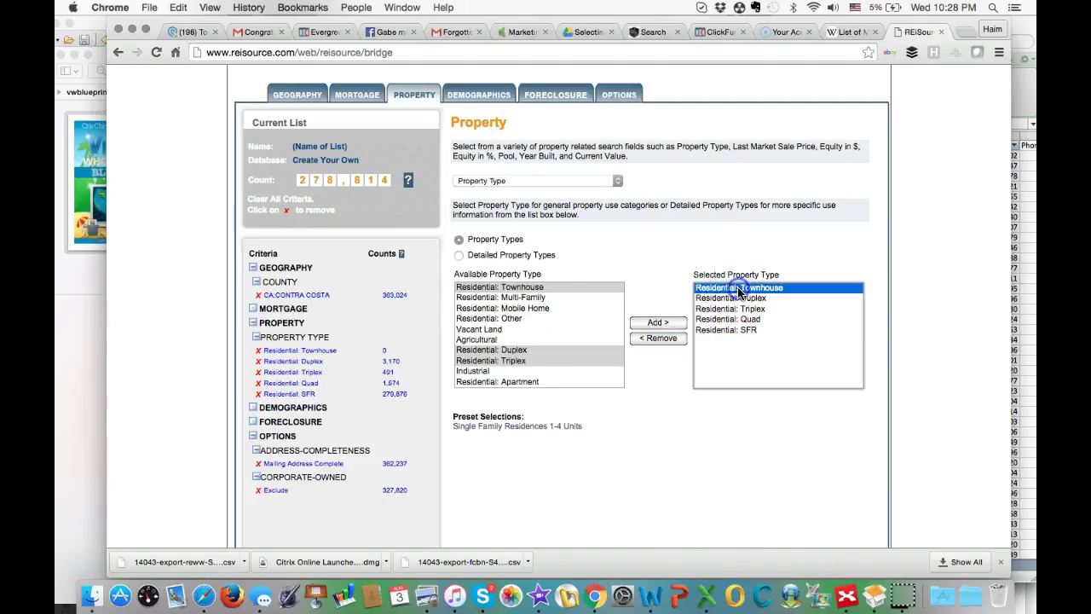
{"action": "left_click", "coordinate": [673, 339]}
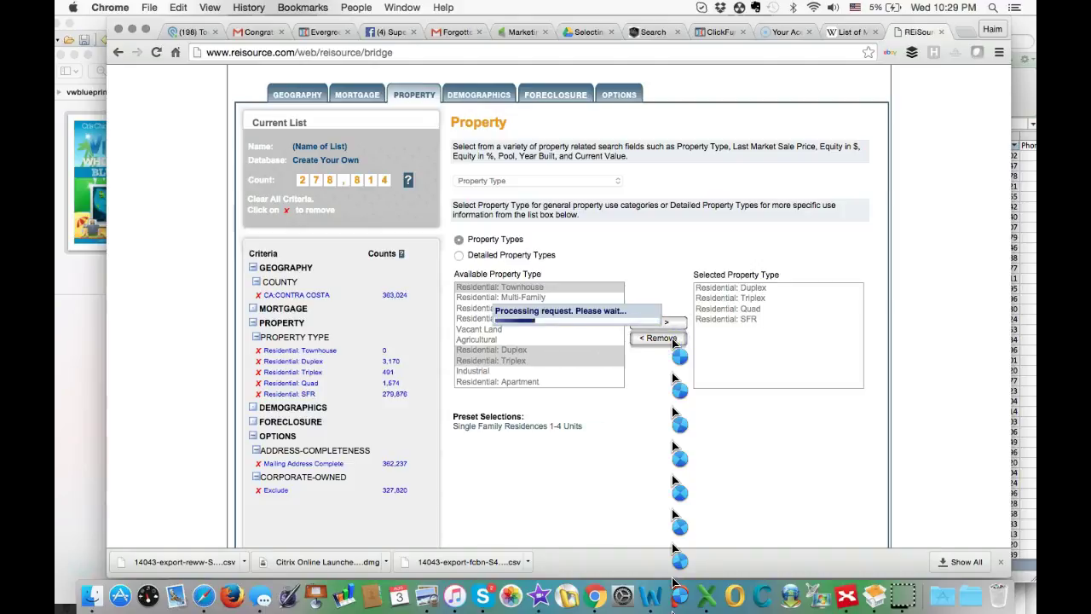
Add a Last 3 Months last-market-sale-date filter (05/03/2016–08/03/2016), giving 3,199 records
{"action": "left_click", "coordinate": [617, 186]}
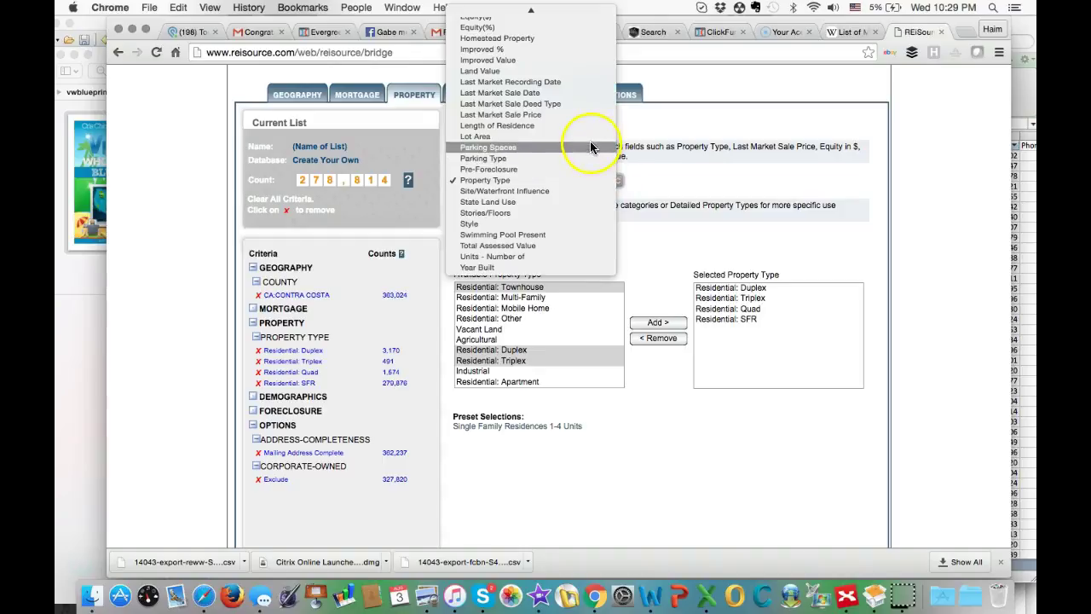
{"action": "left_click", "coordinate": [579, 93]}
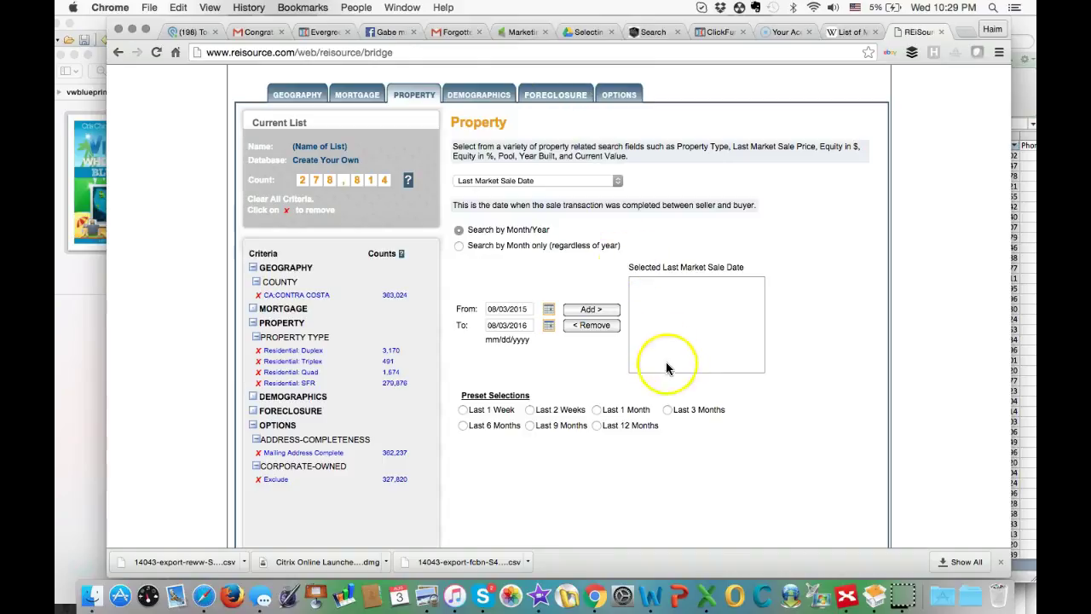
{"action": "left_click", "coordinate": [668, 410]}
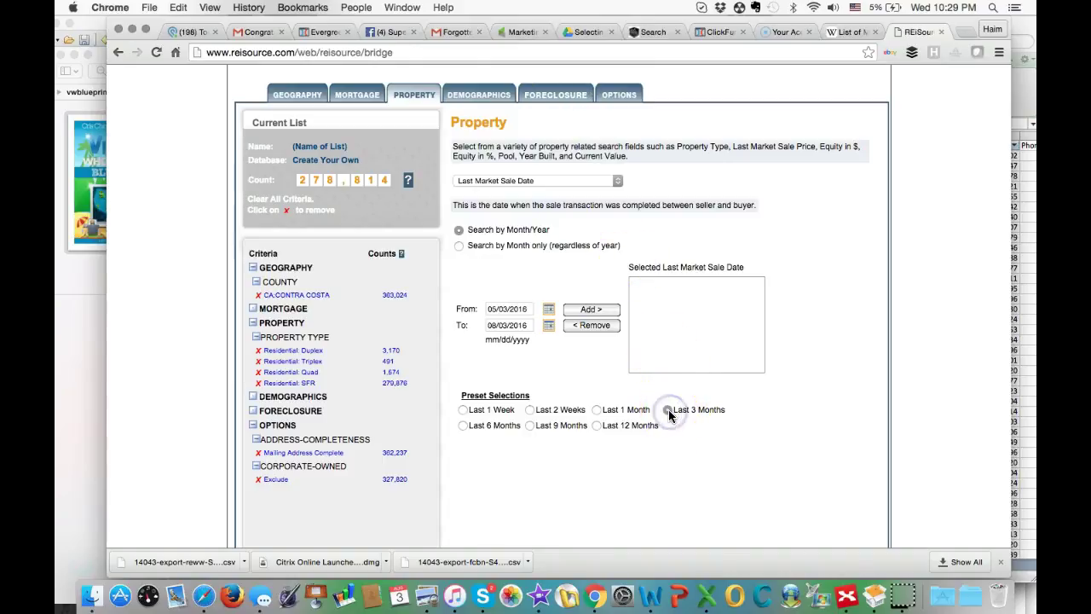
{"action": "left_click", "coordinate": [606, 313]}
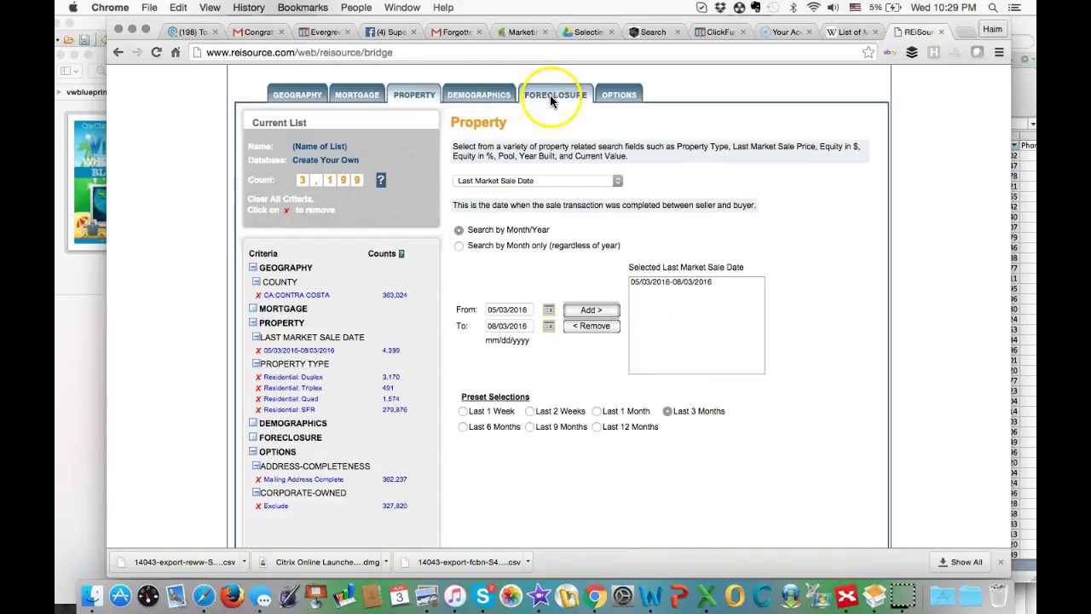
Keep only absentee-owned properties with complete mailing addresses, cutting the list to 485 records
{"action": "left_click", "coordinate": [620, 95]}
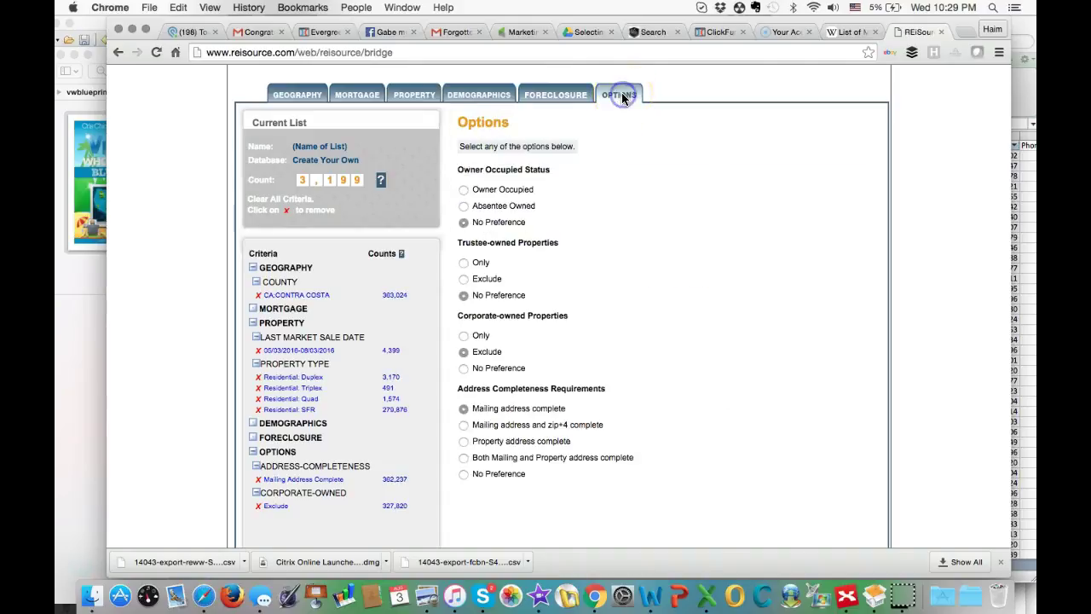
{"action": "left_click", "coordinate": [465, 207]}
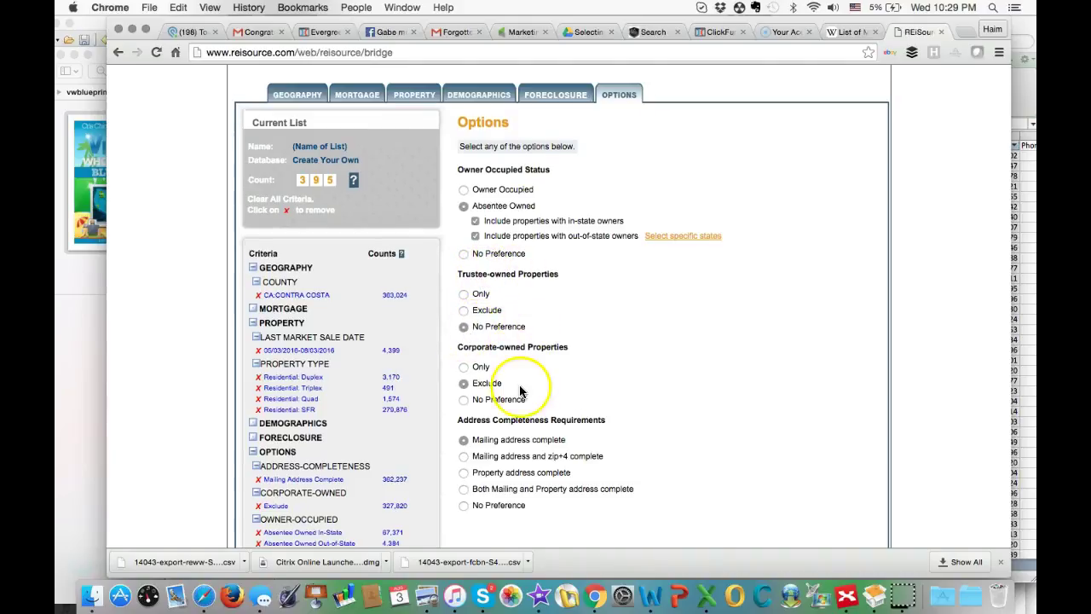
{"action": "scroll", "coordinate": [522, 394], "scroll_direction": "down", "scroll_amount": 1}
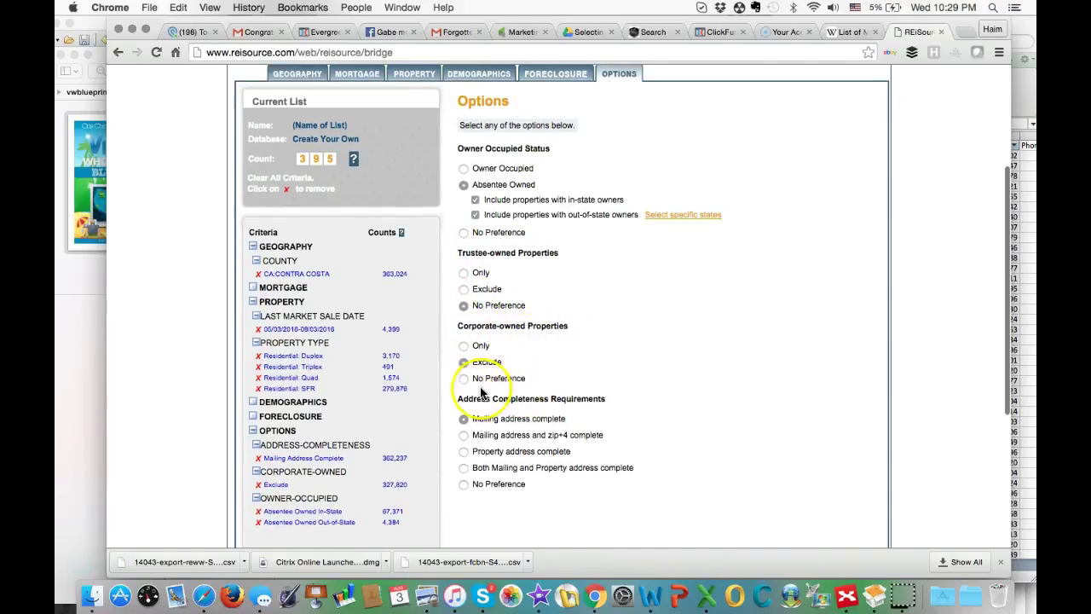
{"action": "left_click", "coordinate": [464, 380]}
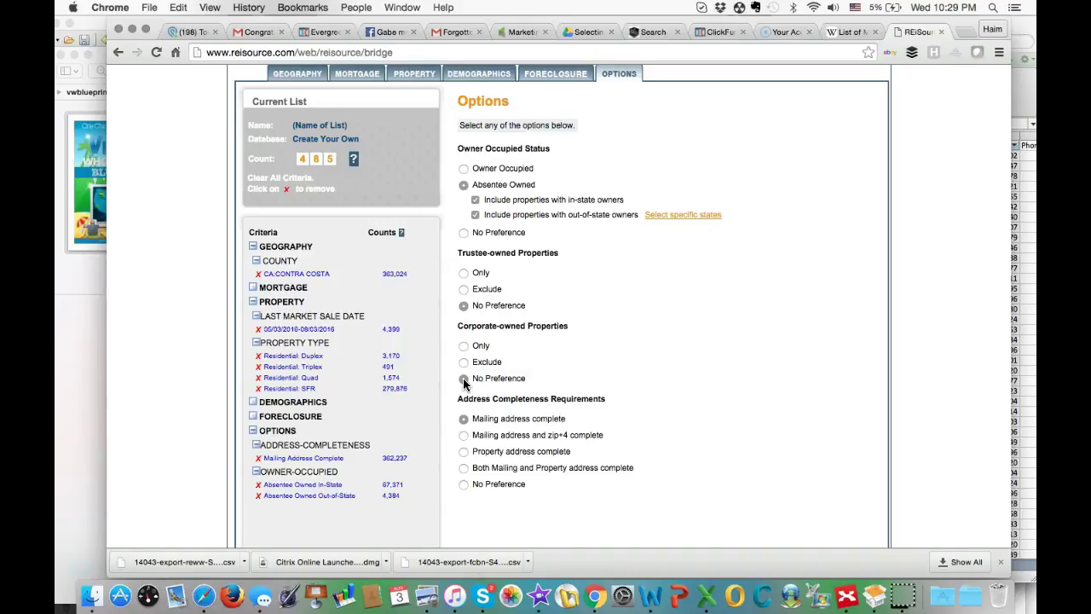
{"action": "left_click", "coordinate": [622, 385]}
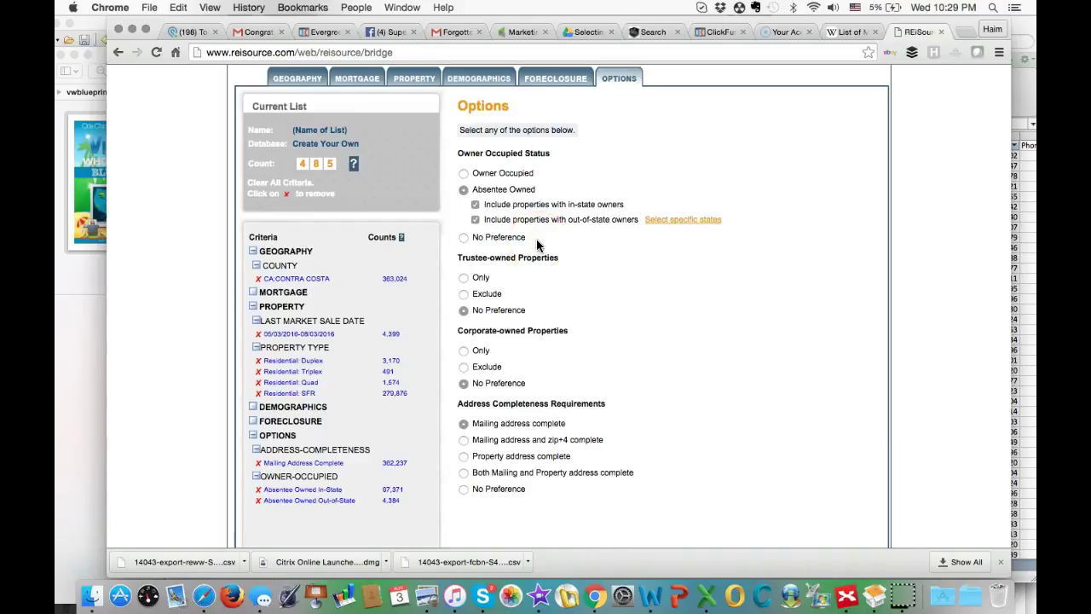
Proceed to purchasing the 485-record list, opening its $29.10 order page
{"action": "scroll", "coordinate": [536, 238], "scroll_direction": "down", "scroll_amount": 3}
{"action": "scroll", "coordinate": [536, 239], "scroll_direction": "down", "scroll_amount": 2}
{"action": "scroll", "coordinate": [536, 238], "scroll_direction": "up", "scroll_amount": 3}
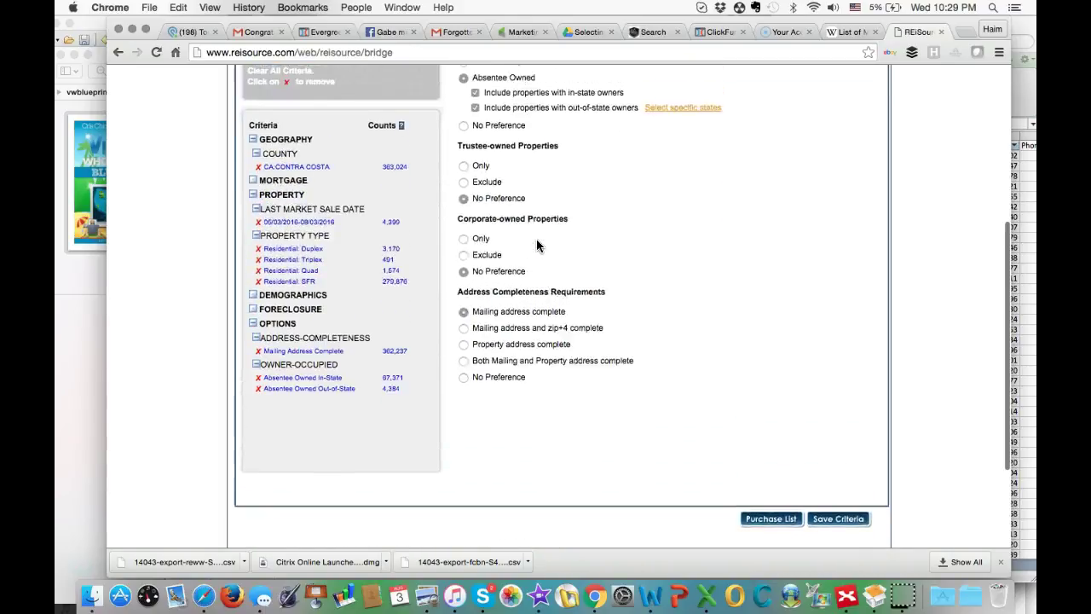
{"action": "scroll", "coordinate": [536, 239], "scroll_direction": "up", "scroll_amount": 2}
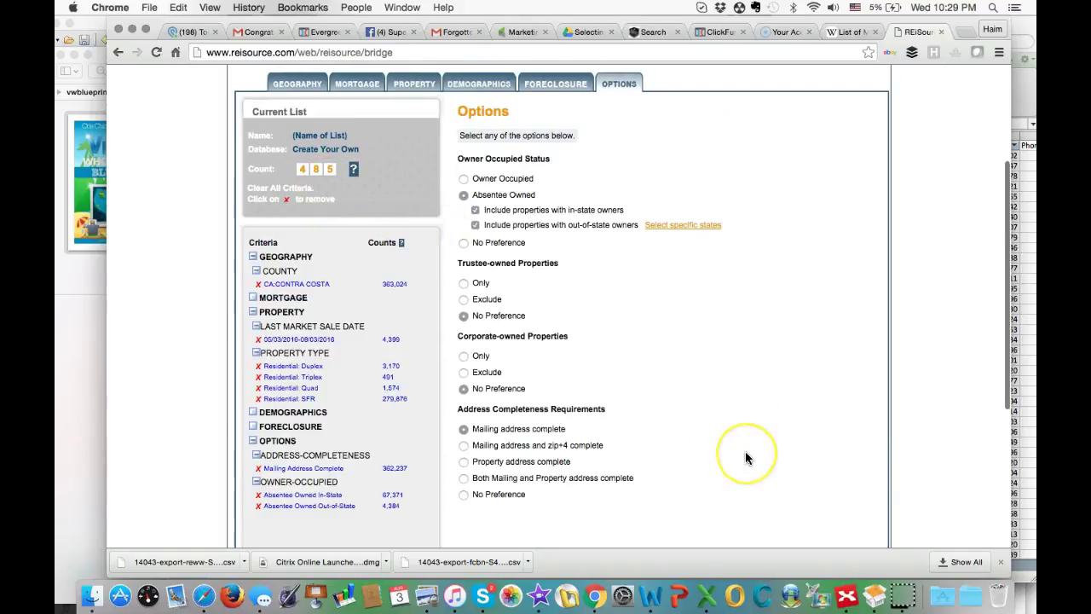
{"action": "scroll", "coordinate": [745, 451], "scroll_direction": "down", "scroll_amount": 5}
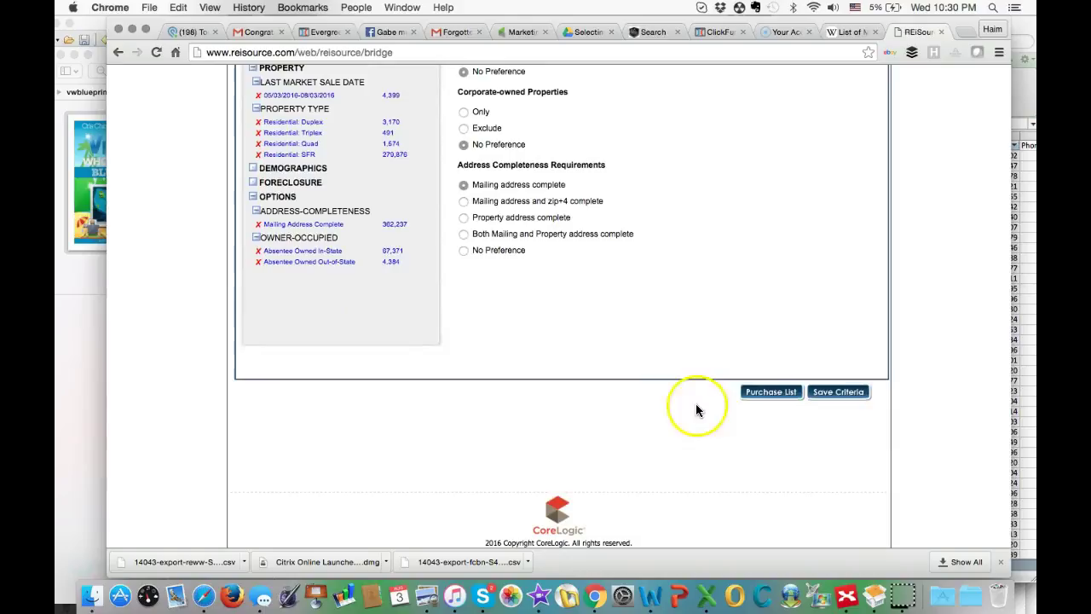
{"action": "left_click", "coordinate": [772, 394]}
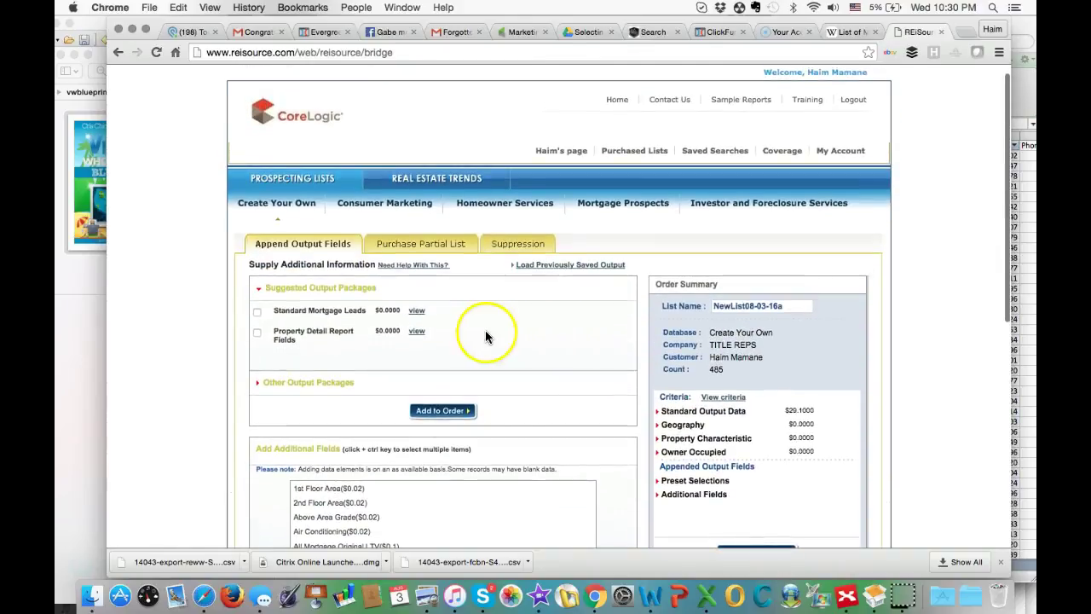
Choose a Custom Selection partial purchase with properties grouped by ZIP Code
{"action": "left_click", "coordinate": [427, 246]}
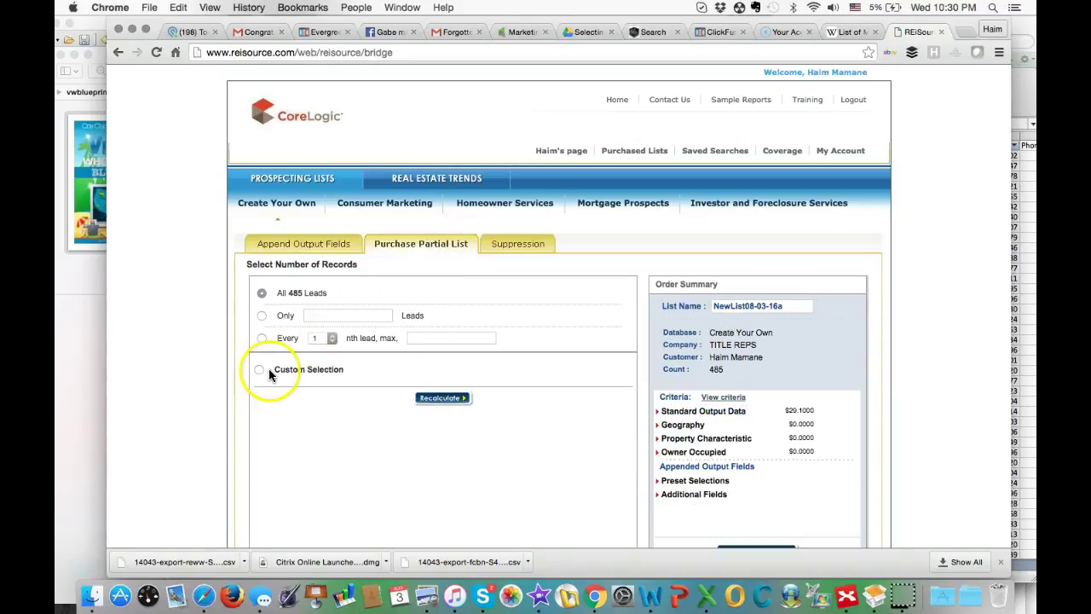
{"action": "left_click", "coordinate": [261, 372]}
{"action": "scroll", "coordinate": [381, 368], "scroll_direction": "down", "scroll_amount": 1}
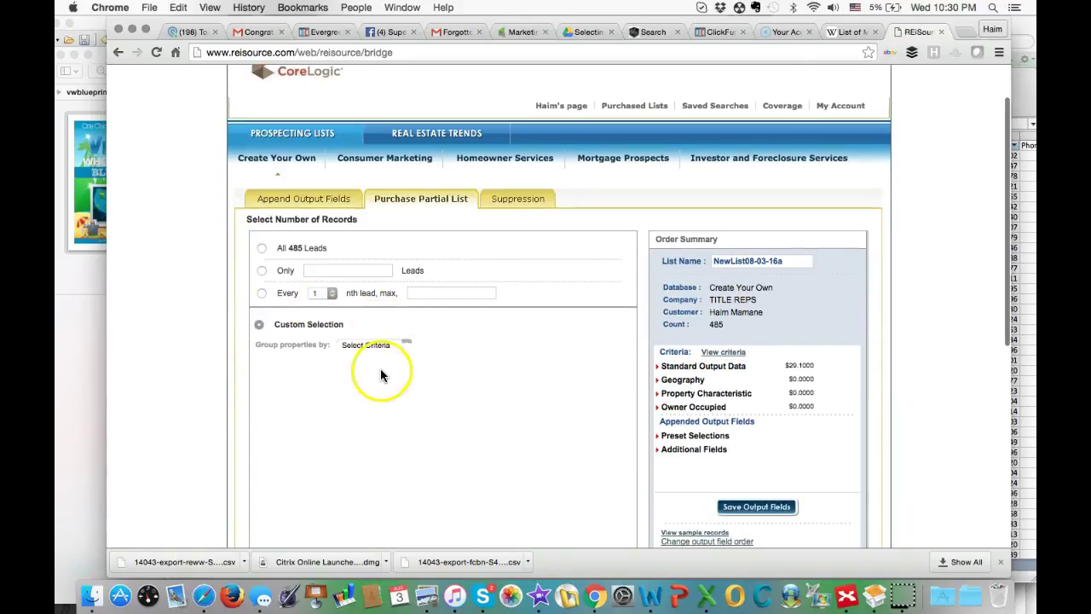
{"action": "left_click", "coordinate": [405, 345]}
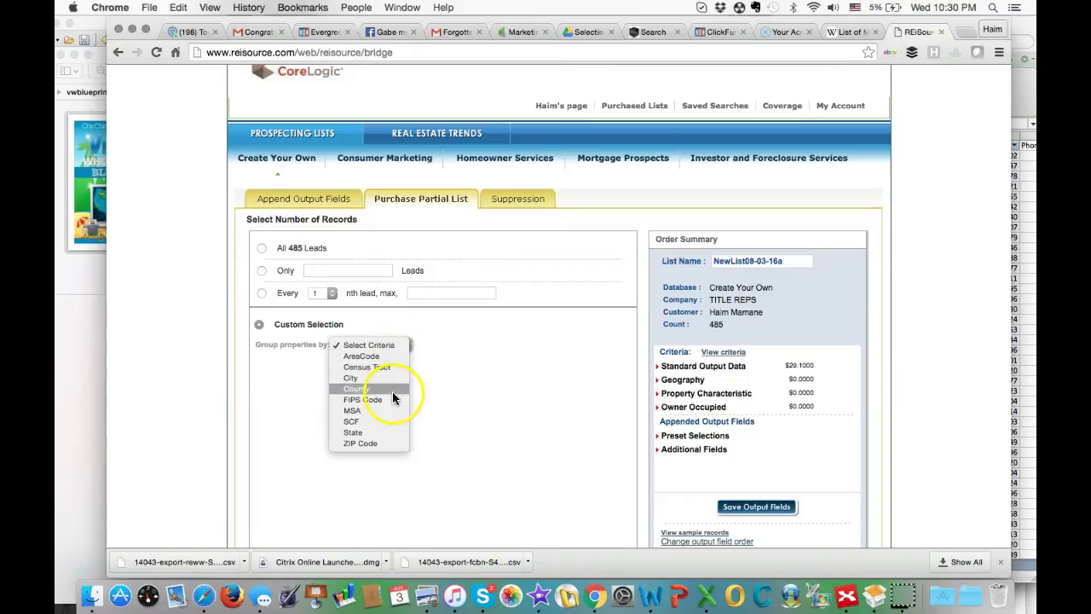
{"action": "left_click", "coordinate": [379, 443]}
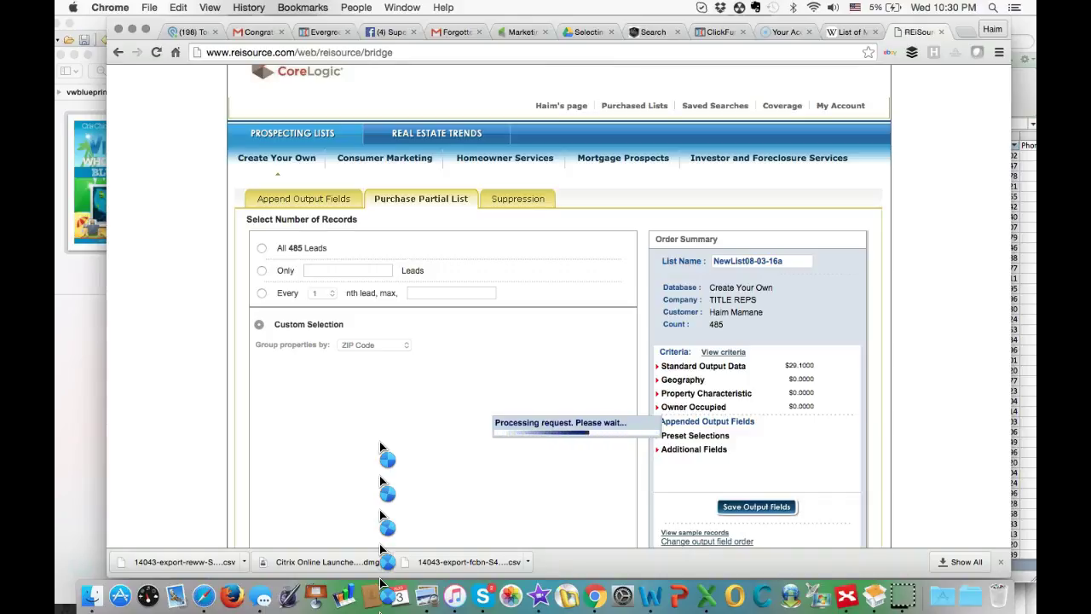
Load the ZIP Code breakdown table and export it
{"action": "scroll", "coordinate": [381, 448], "scroll_direction": "down", "scroll_amount": 1}
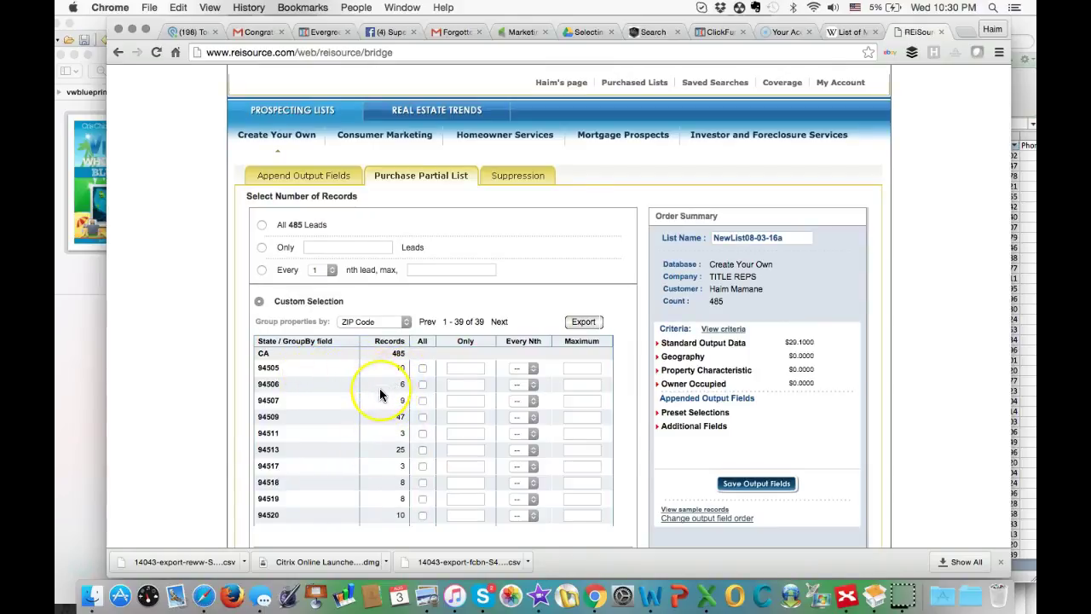
{"action": "scroll", "coordinate": [380, 395], "scroll_direction": "up", "scroll_amount": 1}
{"action": "left_click", "coordinate": [378, 409]}
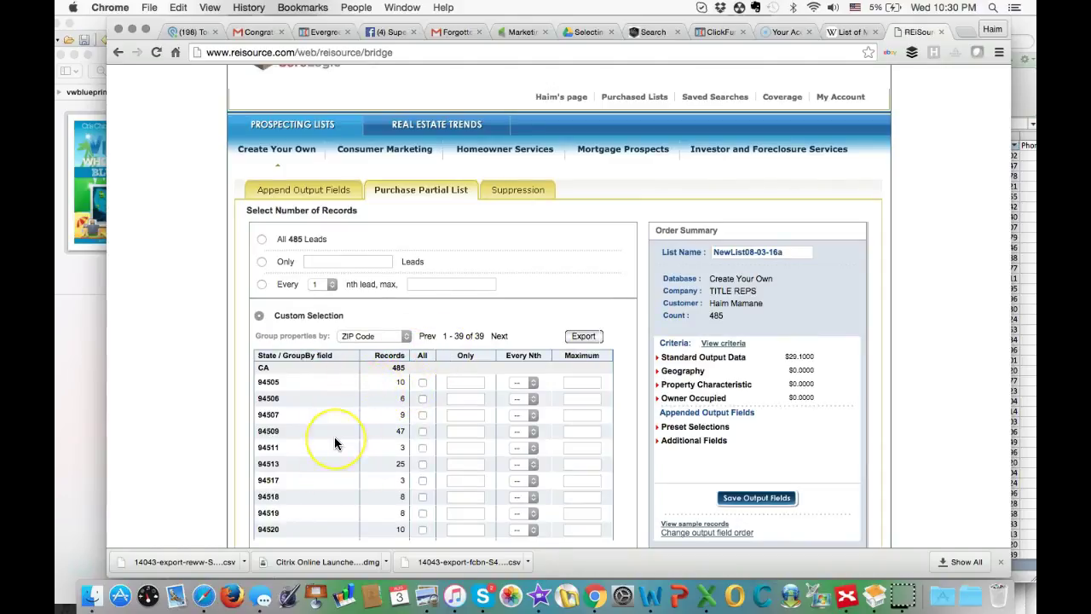
{"action": "scroll", "coordinate": [334, 436], "scroll_direction": "down", "scroll_amount": 3}
{"action": "scroll", "coordinate": [334, 437], "scroll_direction": "up", "scroll_amount": 8}
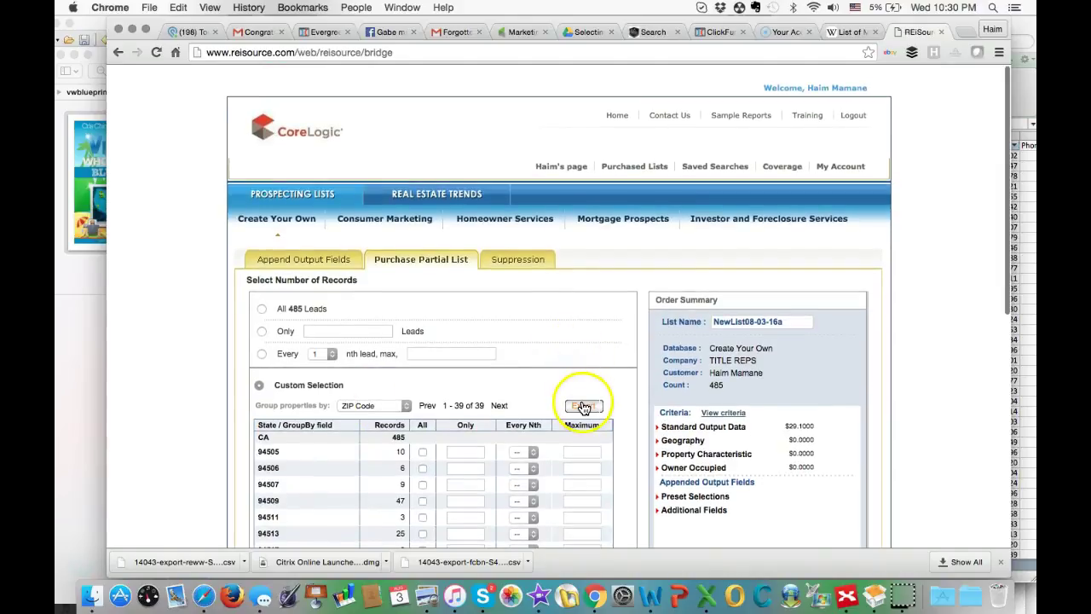
{"action": "left_click", "coordinate": [583, 406]}
Scroll through the record counts for all 39 ZIP codes in the 485-record list
{"action": "scroll", "coordinate": [542, 395], "scroll_direction": "down", "scroll_amount": 1}
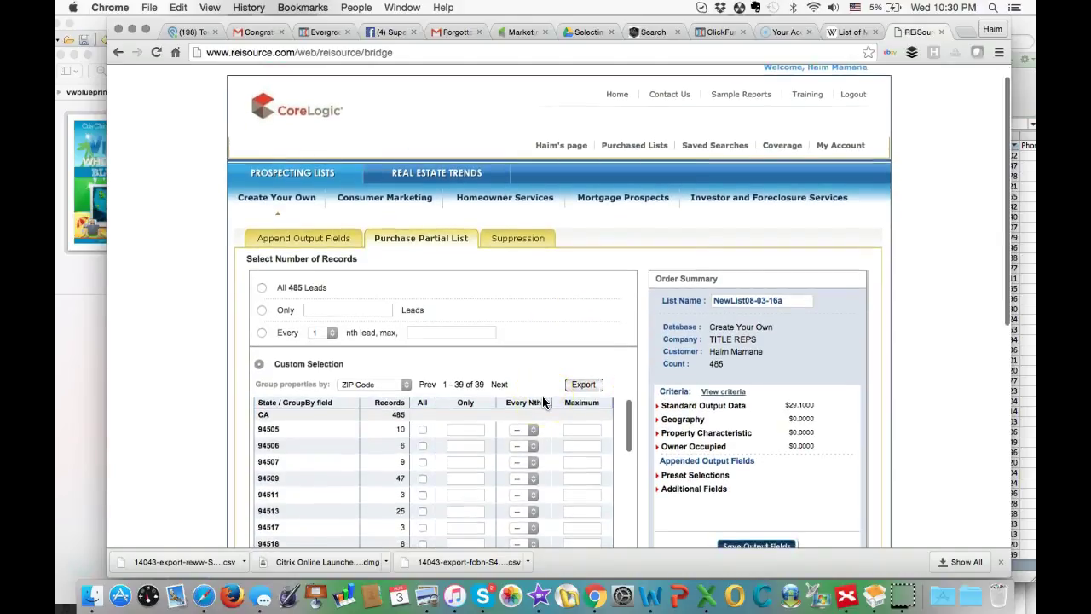
{"action": "scroll", "coordinate": [543, 401], "scroll_direction": "down", "scroll_amount": 1}
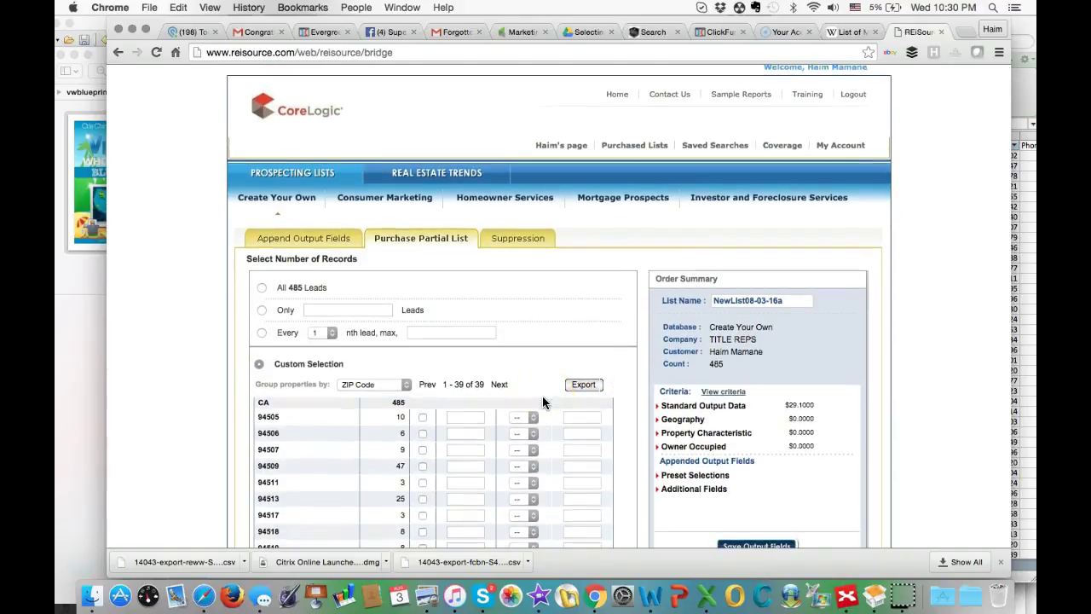
{"action": "scroll", "coordinate": [538, 437], "scroll_direction": "up", "scroll_amount": 2}
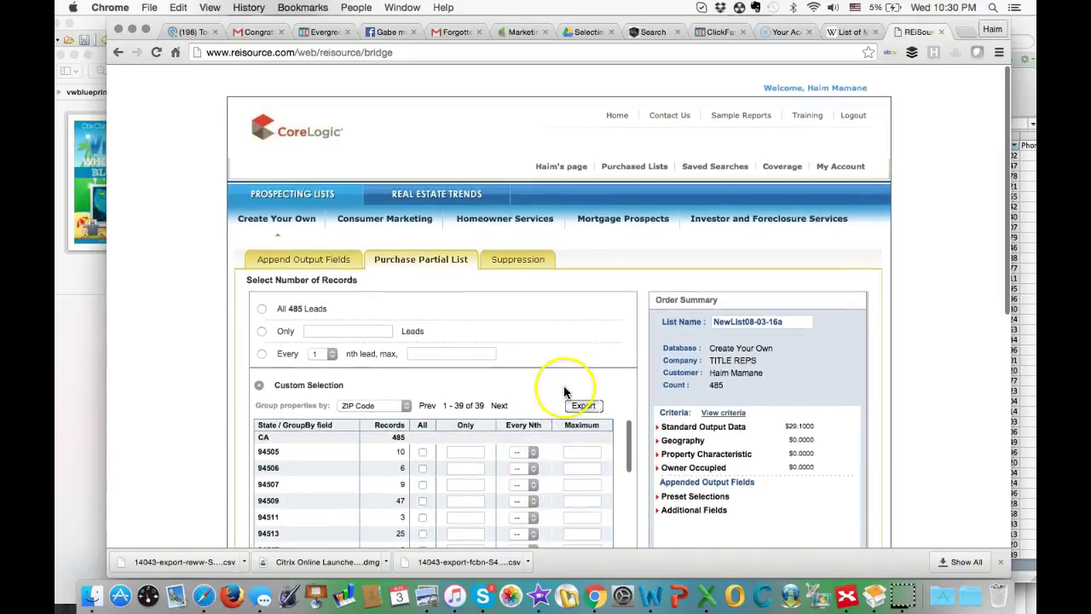
{"action": "scroll", "coordinate": [564, 385], "scroll_direction": "down", "scroll_amount": 3}
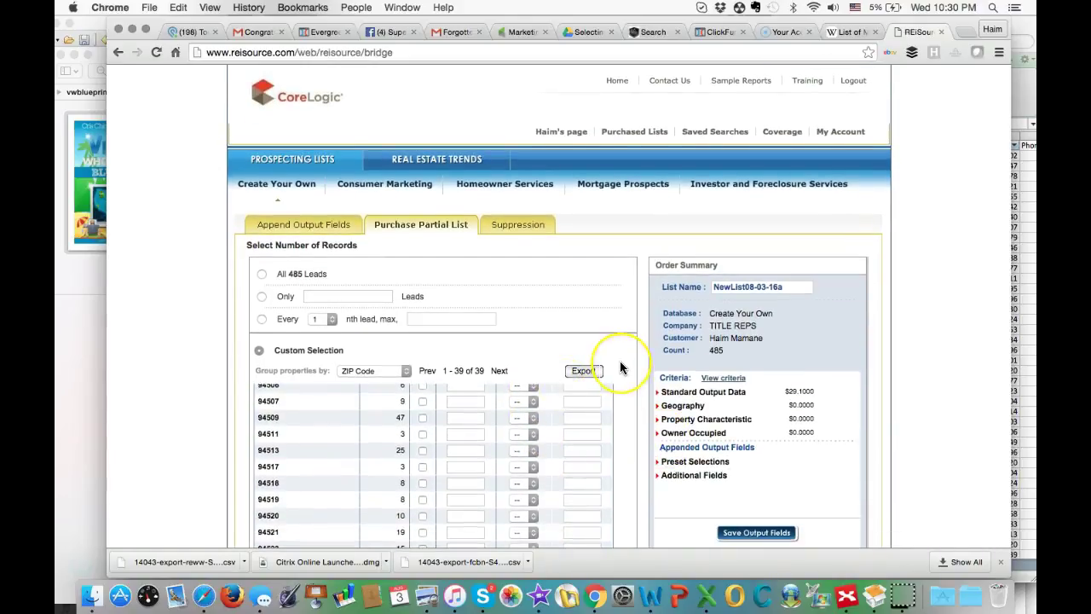
{"action": "scroll", "coordinate": [621, 370], "scroll_direction": "down", "scroll_amount": 3}
{"action": "scroll", "coordinate": [495, 438], "scroll_direction": "up", "scroll_amount": 5}
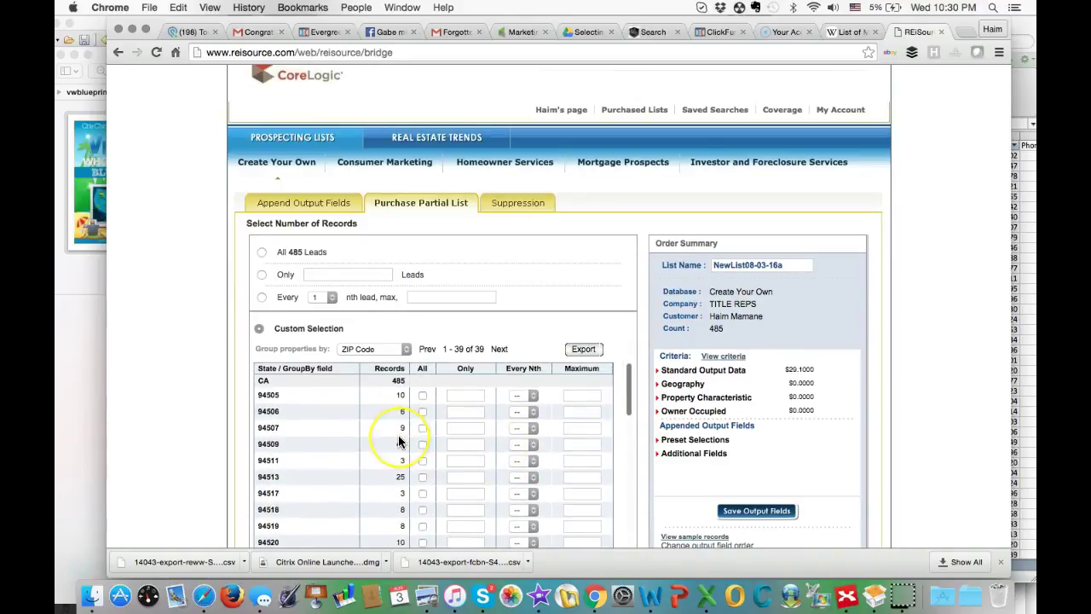
{"action": "scroll", "coordinate": [392, 434], "scroll_direction": "down", "scroll_amount": 2}
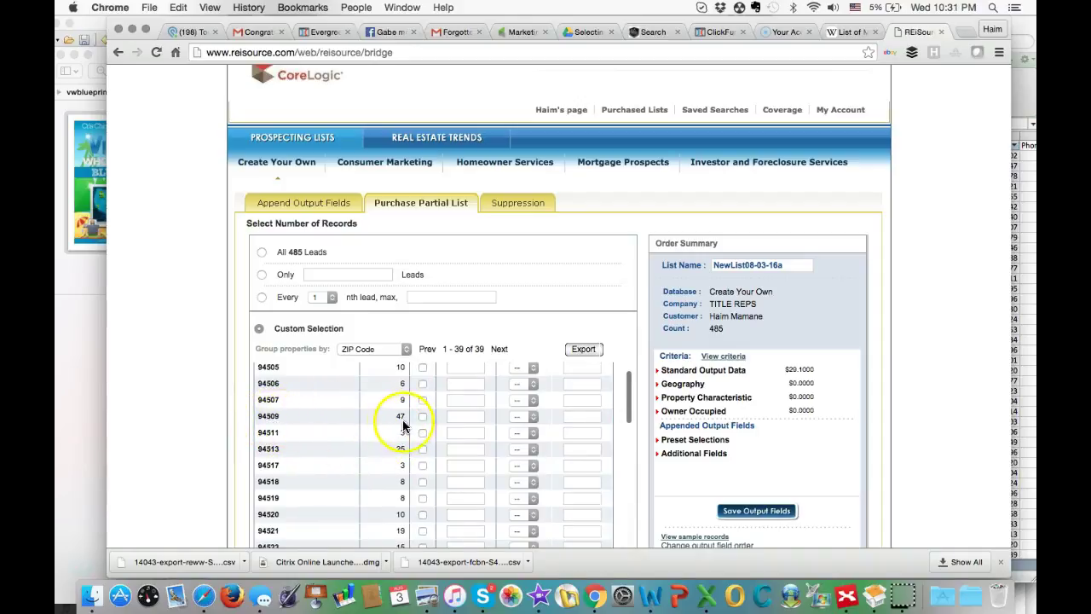
{"action": "scroll", "coordinate": [401, 430], "scroll_direction": "down", "scroll_amount": 1}
{"action": "scroll", "coordinate": [401, 437], "scroll_direction": "down", "scroll_amount": 3}
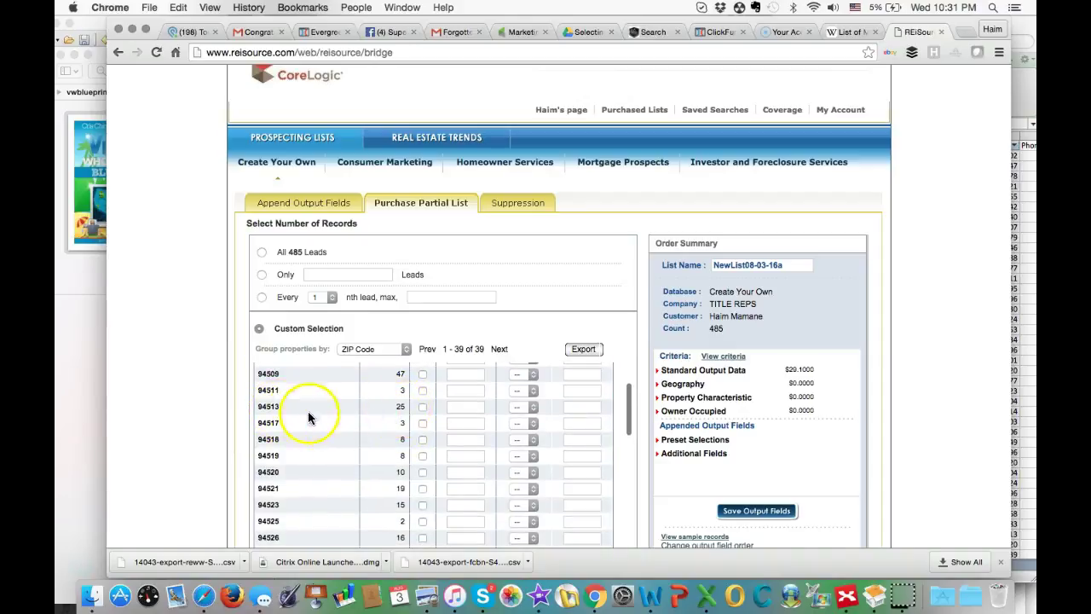
{"action": "scroll", "coordinate": [324, 426], "scroll_direction": "down", "scroll_amount": 5}
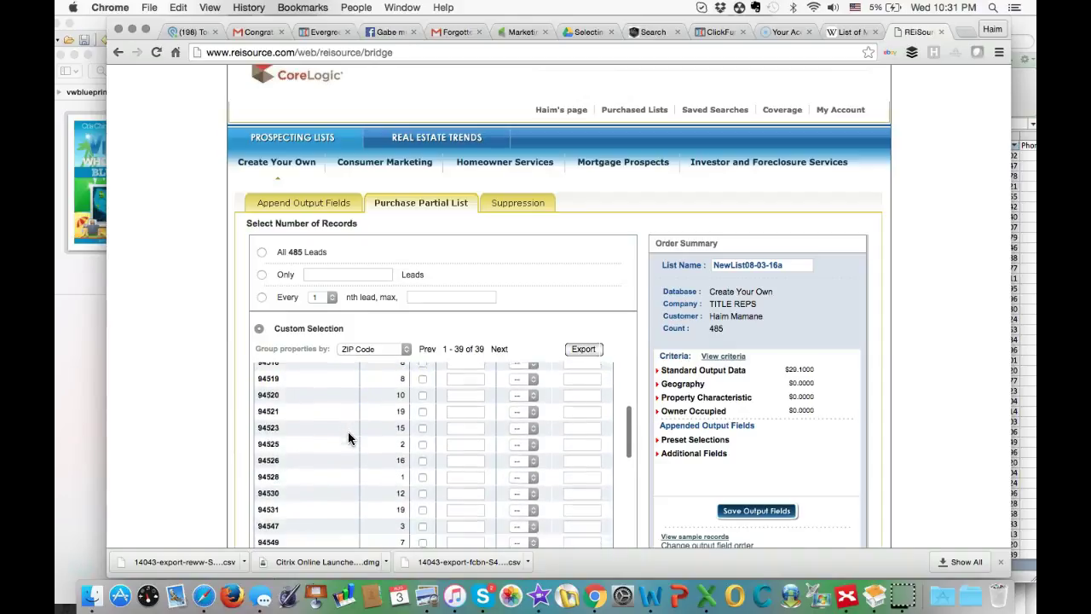
{"action": "scroll", "coordinate": [349, 438], "scroll_direction": "down", "scroll_amount": 2}
{"action": "scroll", "coordinate": [348, 438], "scroll_direction": "down", "scroll_amount": 1}
{"action": "scroll", "coordinate": [349, 439], "scroll_direction": "down", "scroll_amount": 2}
{"action": "scroll", "coordinate": [349, 438], "scroll_direction": "down", "scroll_amount": 2}
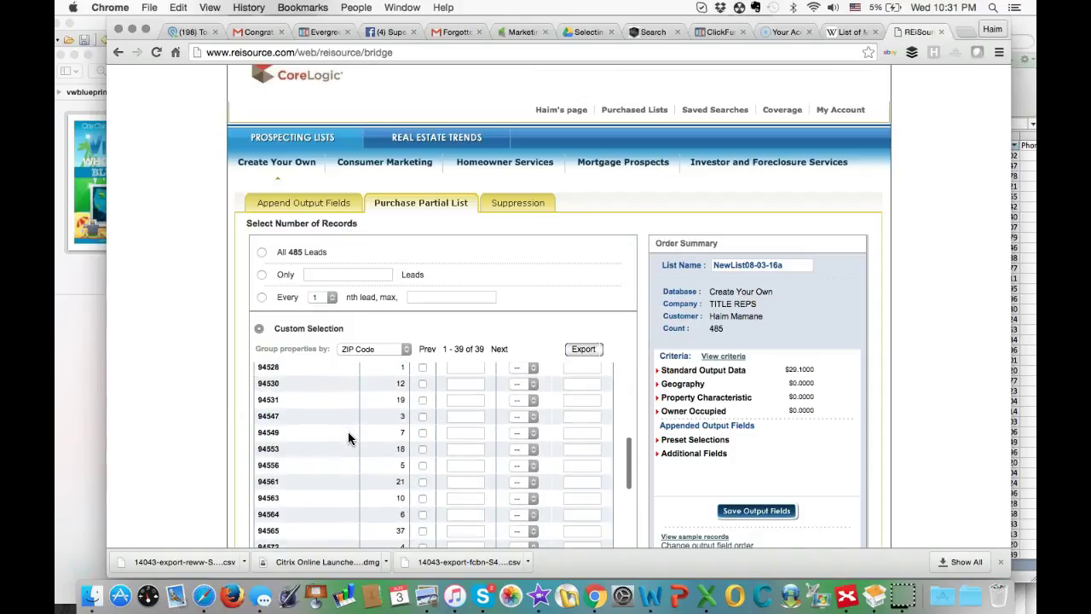
{"action": "scroll", "coordinate": [349, 438], "scroll_direction": "down", "scroll_amount": 2}
{"action": "scroll", "coordinate": [348, 438], "scroll_direction": "down", "scroll_amount": 2}
{"action": "scroll", "coordinate": [349, 438], "scroll_direction": "down", "scroll_amount": 1}
{"action": "scroll", "coordinate": [348, 438], "scroll_direction": "down", "scroll_amount": 2}
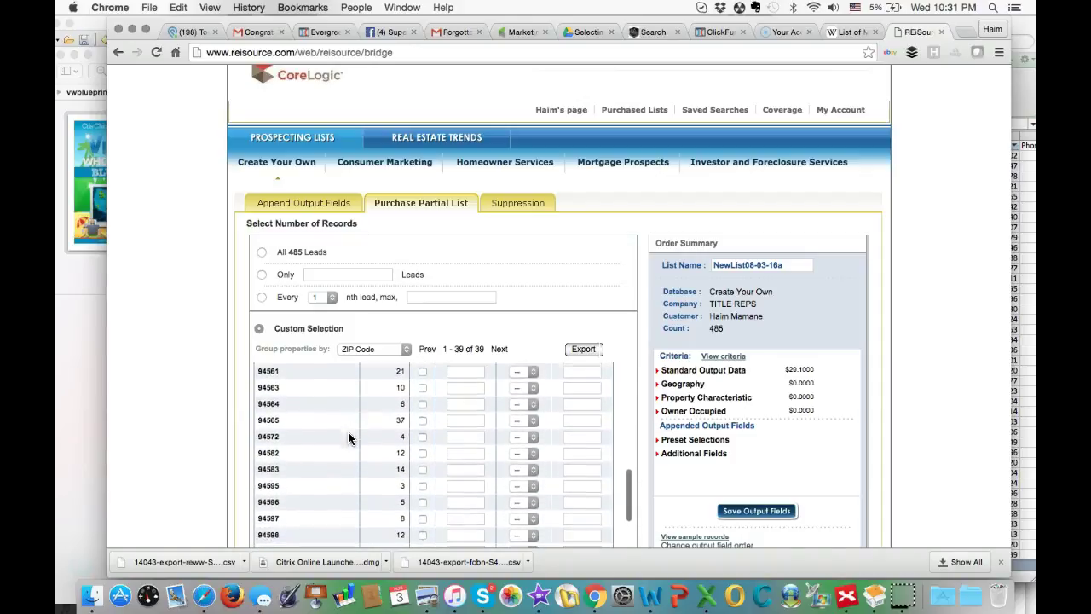
{"action": "left_click", "coordinate": [397, 424]}
{"action": "scroll", "coordinate": [345, 442], "scroll_direction": "down", "scroll_amount": 5}
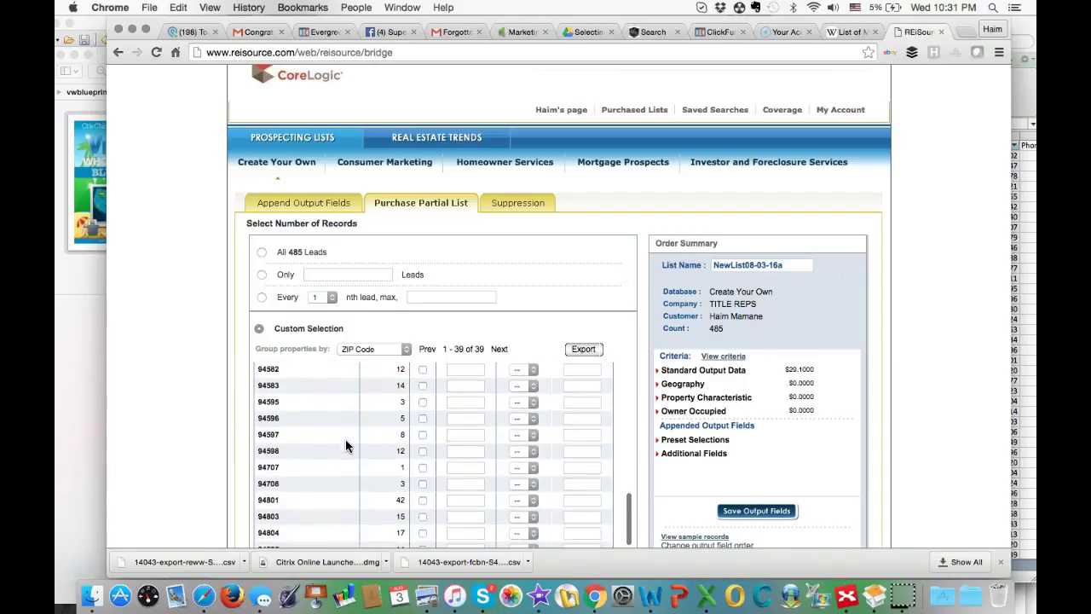
{"action": "scroll", "coordinate": [345, 441], "scroll_direction": "down", "scroll_amount": 1}
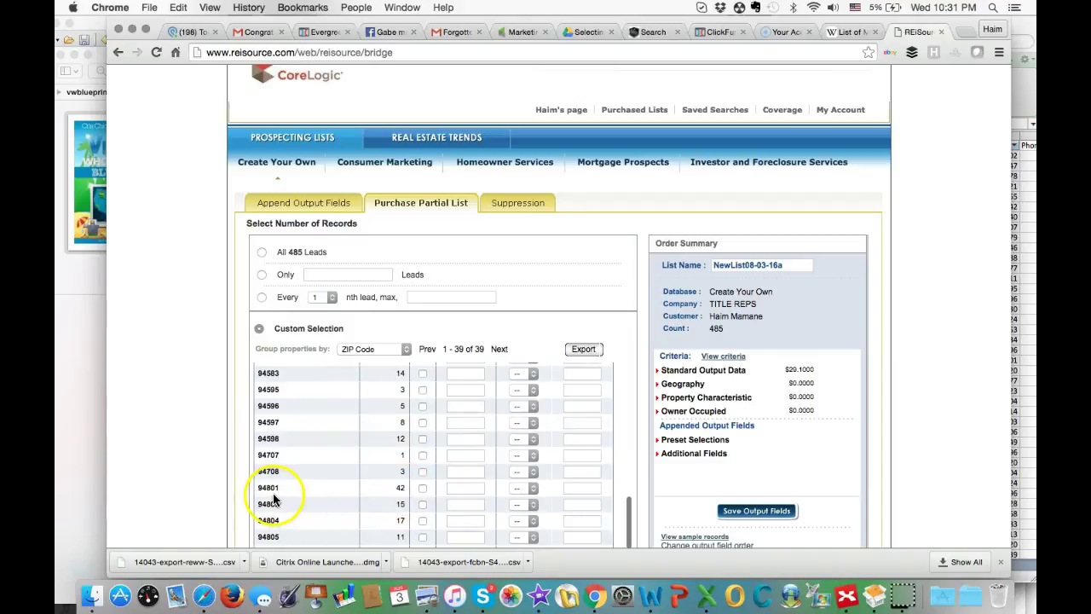
{"action": "scroll", "coordinate": [318, 498], "scroll_direction": "down", "scroll_amount": 1}
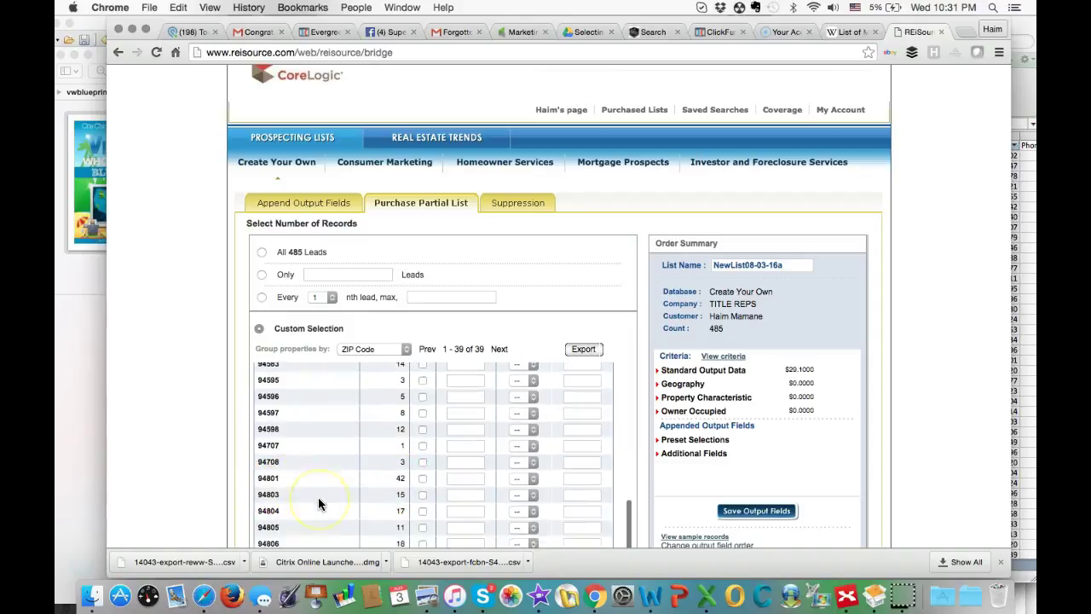
{"action": "scroll", "coordinate": [318, 499], "scroll_direction": "down", "scroll_amount": 2}
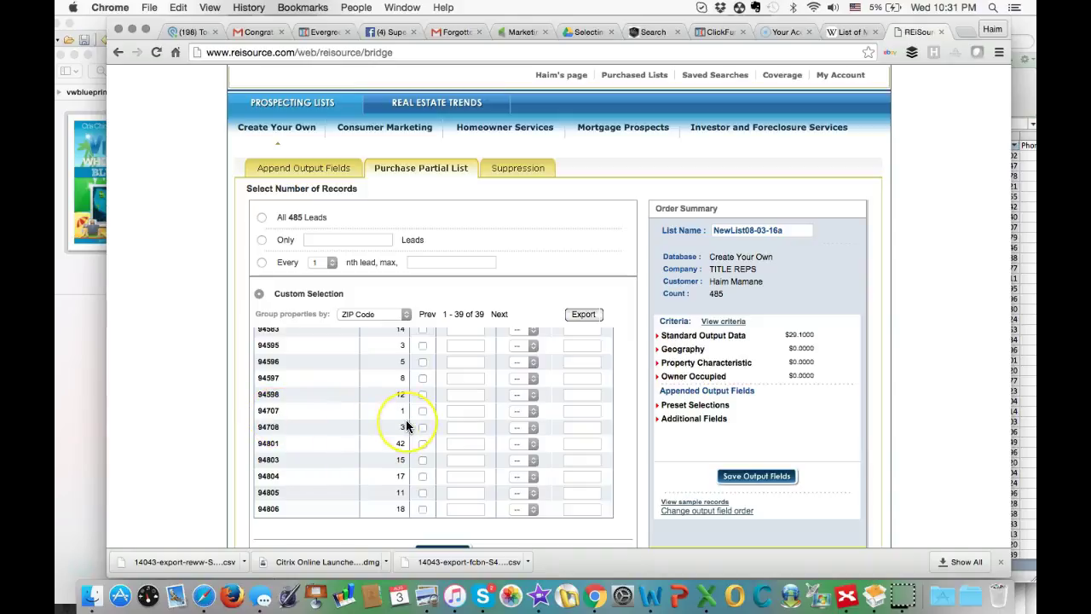
{"action": "scroll", "coordinate": [406, 420], "scroll_direction": "up", "scroll_amount": 1}
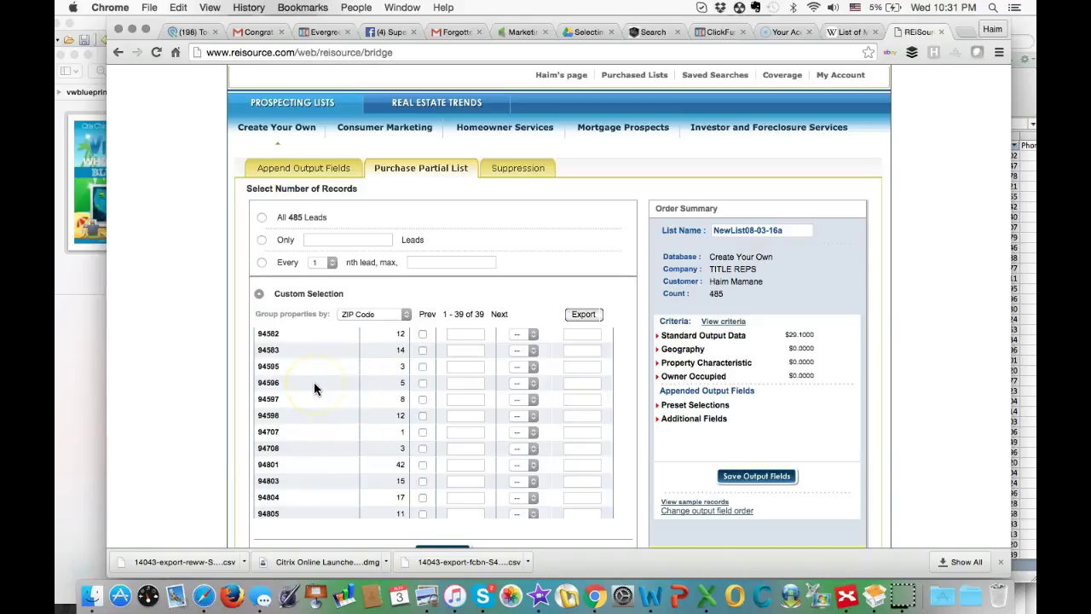
{"action": "scroll", "coordinate": [313, 389], "scroll_direction": "up", "scroll_amount": 2}
{"action": "scroll", "coordinate": [314, 389], "scroll_direction": "up", "scroll_amount": 2}
{"action": "scroll", "coordinate": [314, 389], "scroll_direction": "up", "scroll_amount": 2}
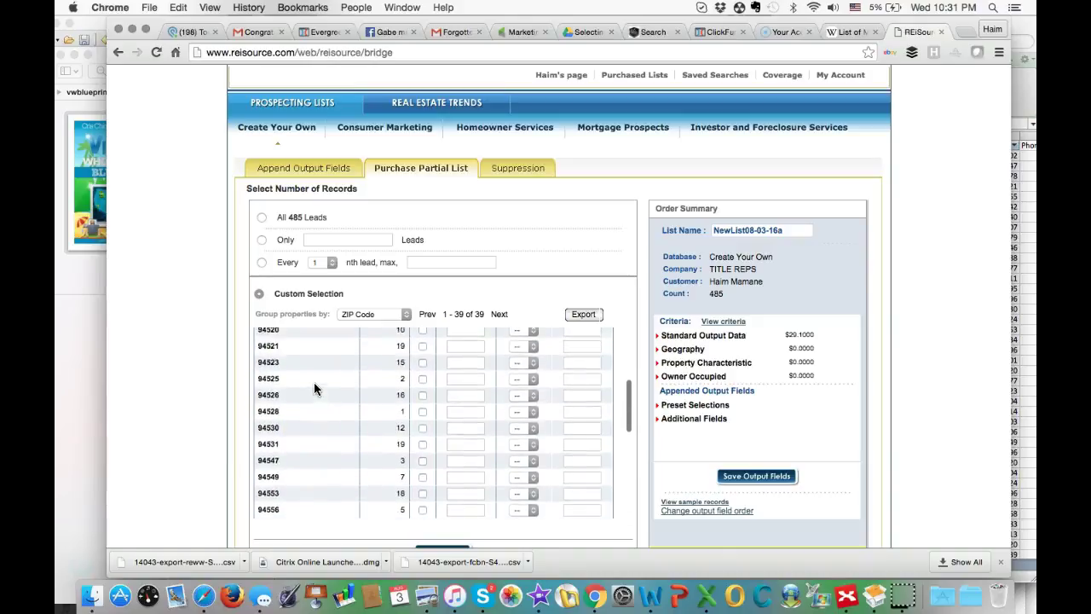
{"action": "scroll", "coordinate": [314, 389], "scroll_direction": "up", "scroll_amount": 3}
{"action": "scroll", "coordinate": [313, 389], "scroll_direction": "up", "scroll_amount": 2}
{"action": "scroll", "coordinate": [314, 389], "scroll_direction": "up", "scroll_amount": 2}
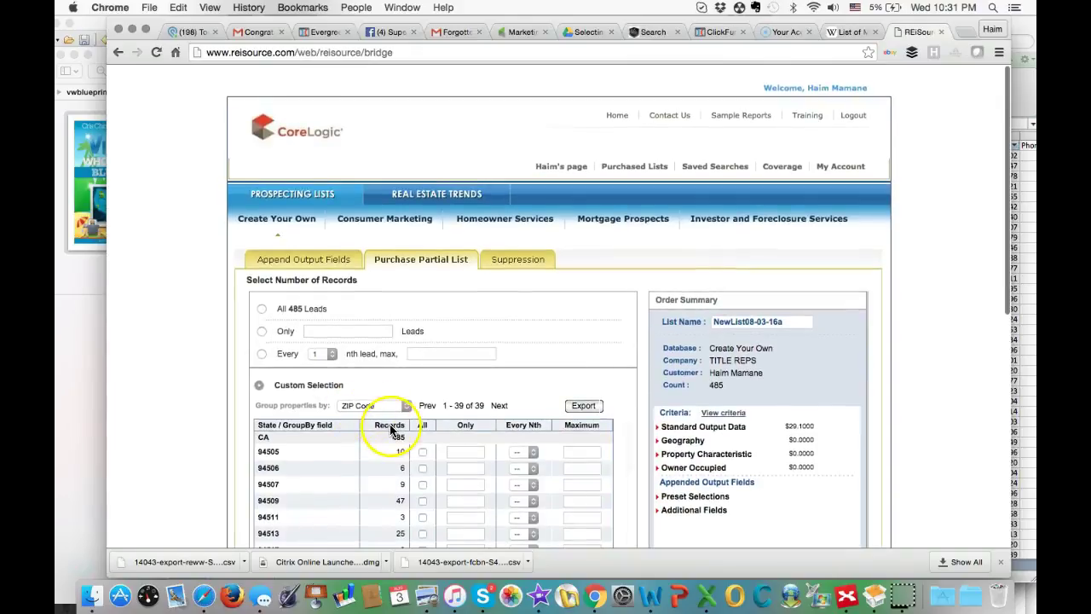